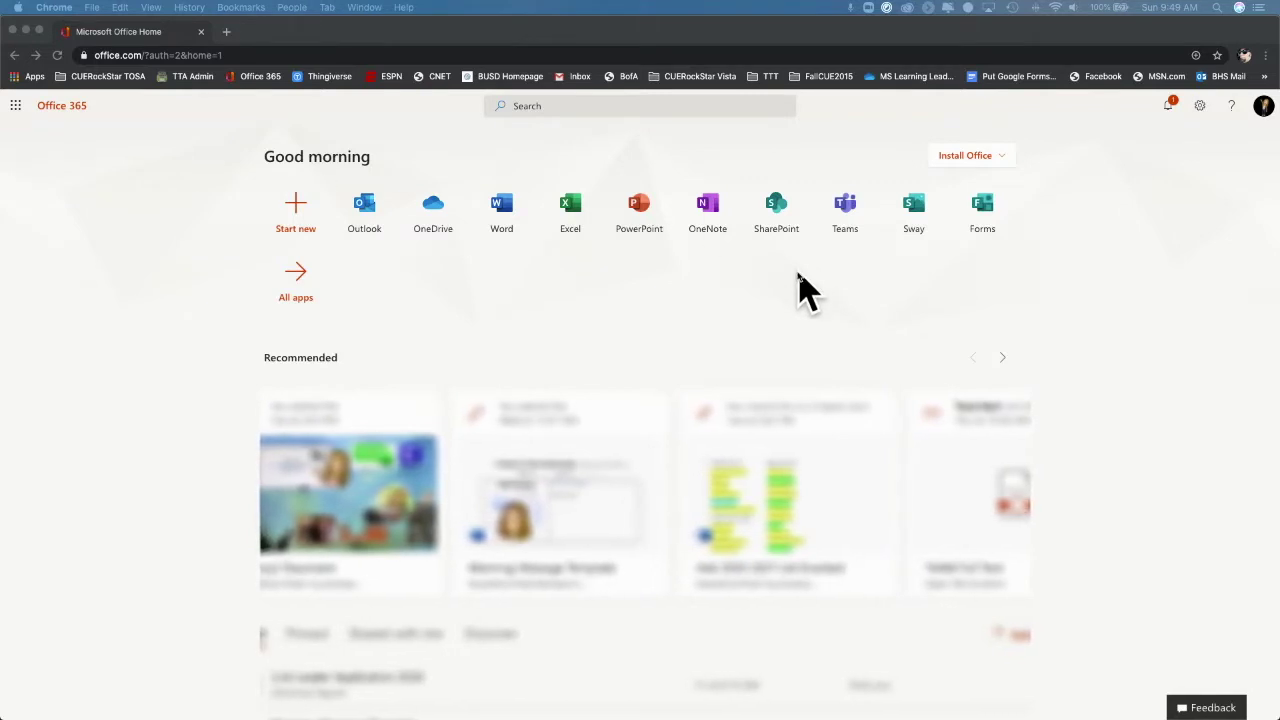
Step: Open Teams in a new browser tab, keeping the Office 365 home page open
{"action": "right_click", "coordinate": [845, 207]}
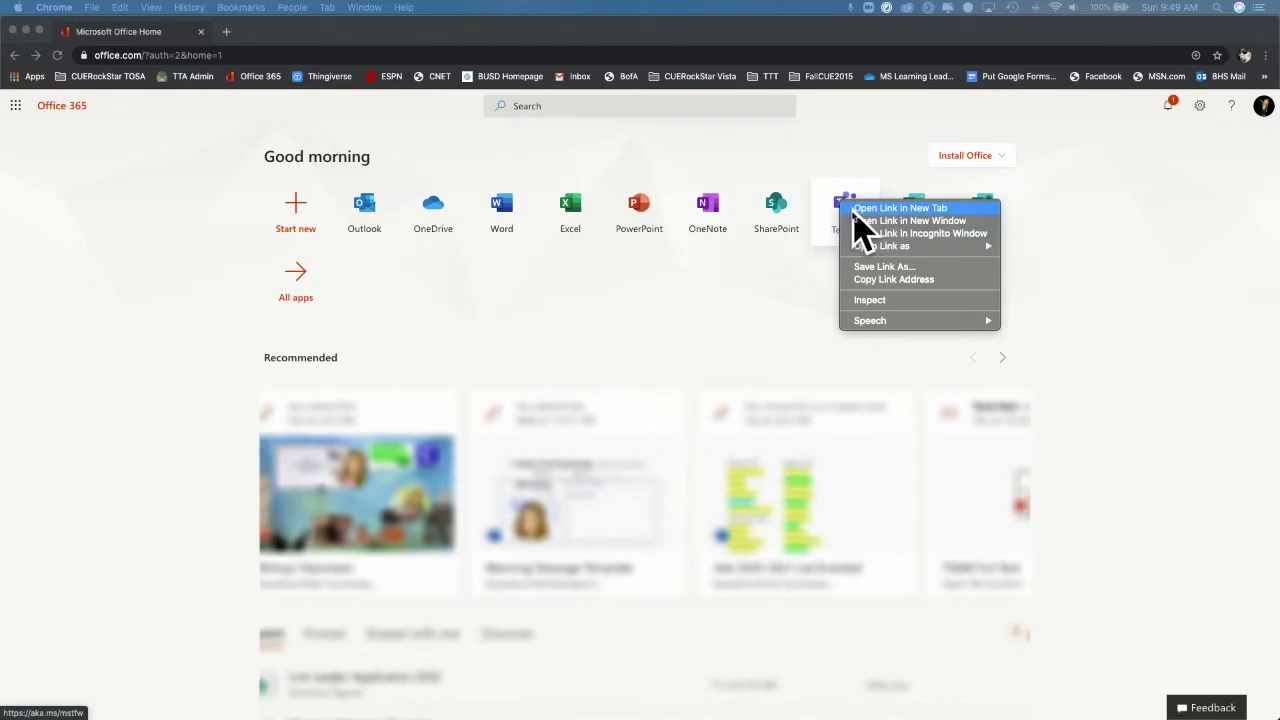
{"action": "left_click", "coordinate": [856, 209]}
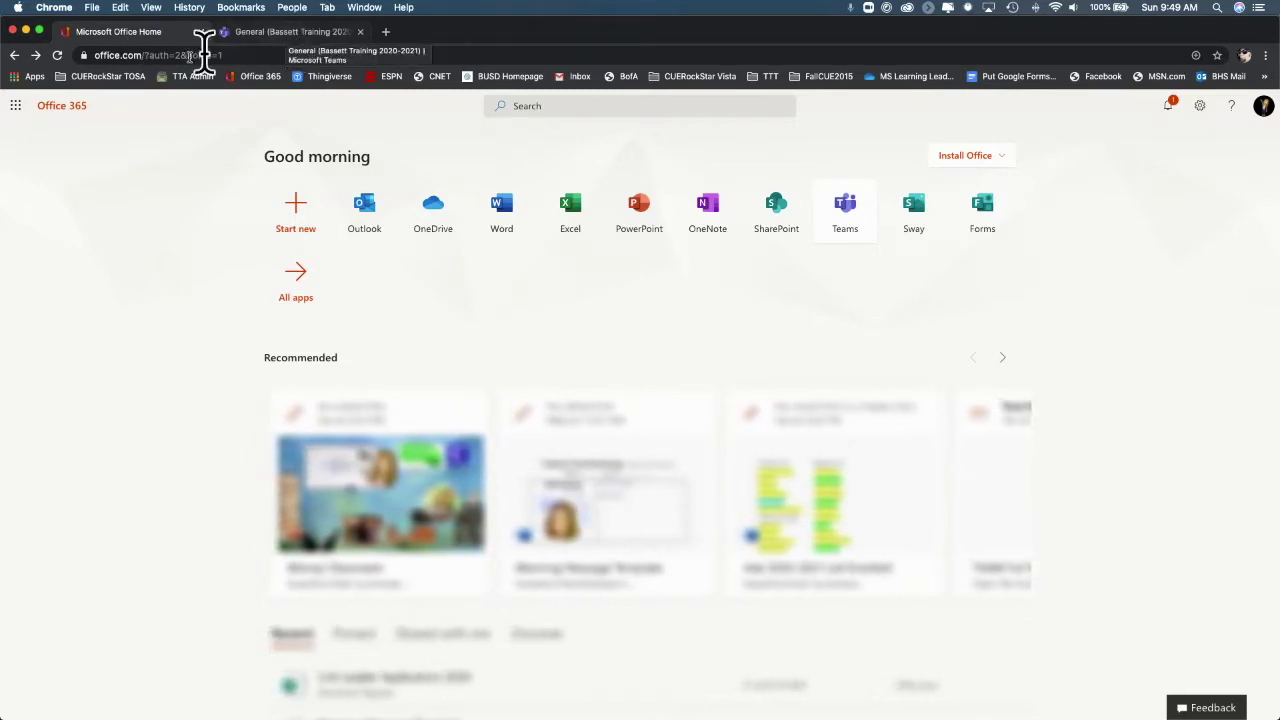
Step: Switch to Clever from the Office 365 apps and open the English 9 Honors class roster
{"action": "left_click", "coordinate": [17, 107]}
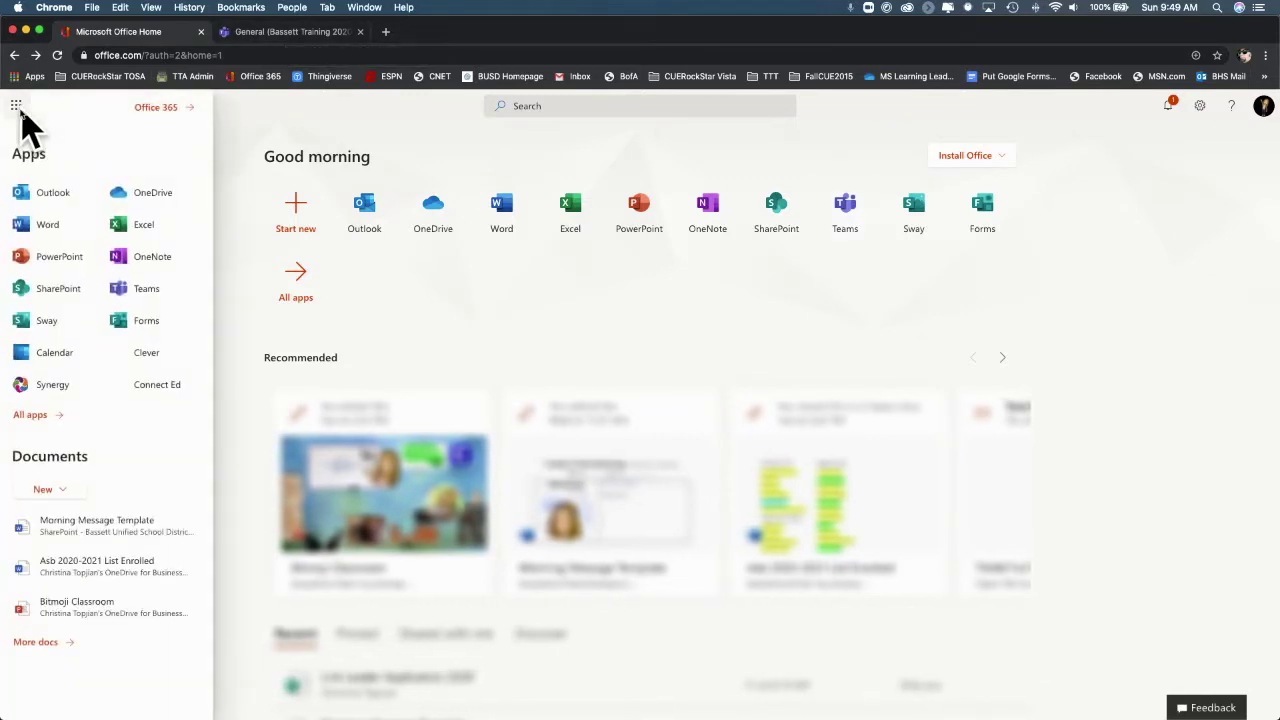
{"action": "left_click", "coordinate": [140, 354]}
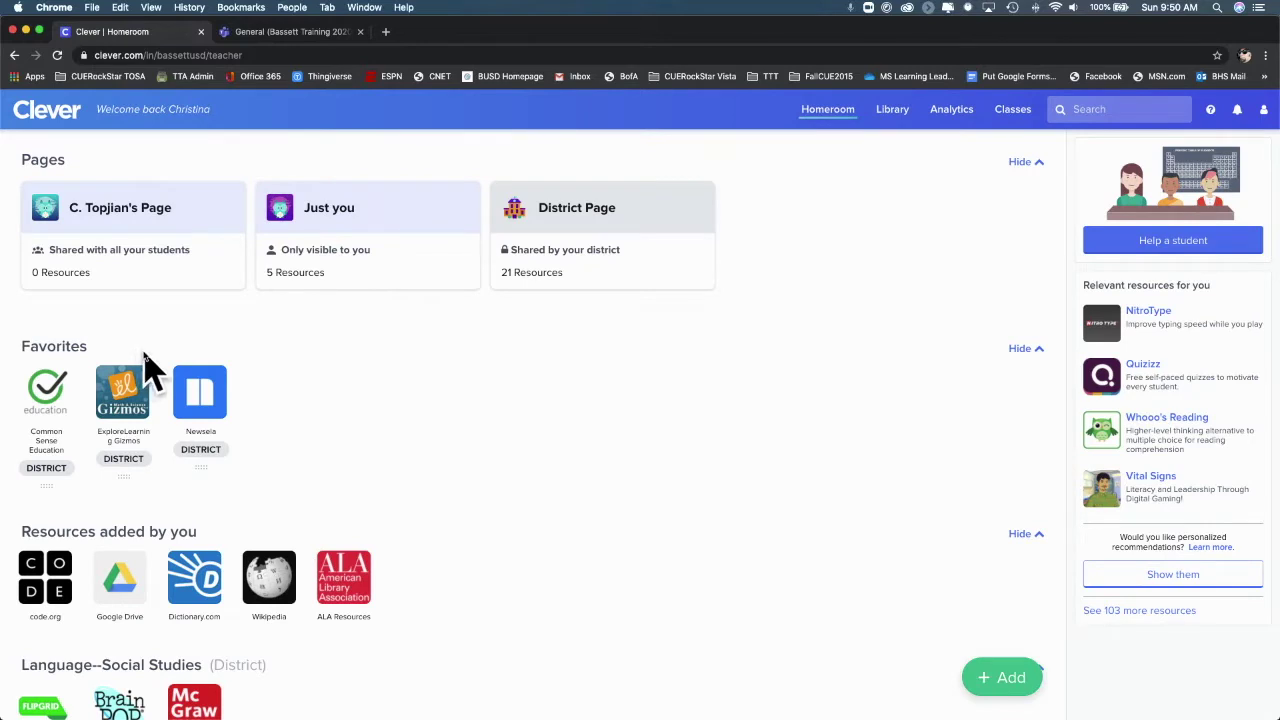
{"action": "left_click", "coordinate": [1016, 115]}
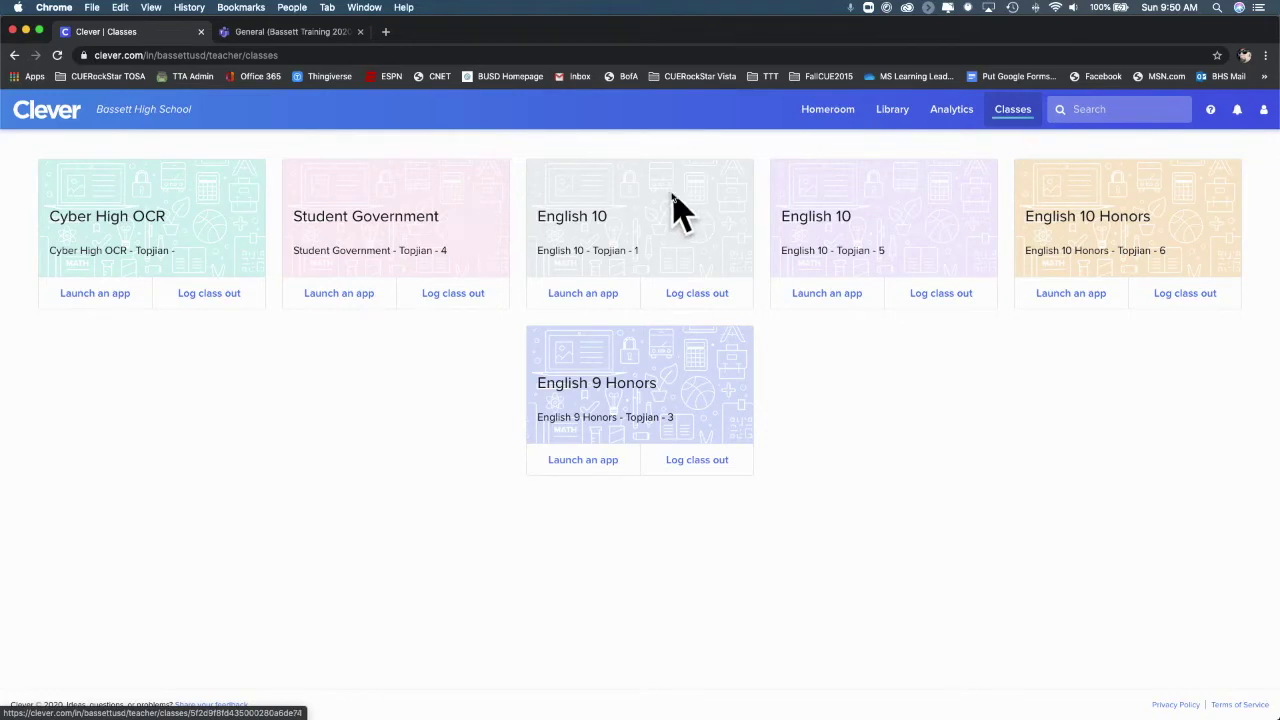
{"action": "left_click", "coordinate": [628, 368]}
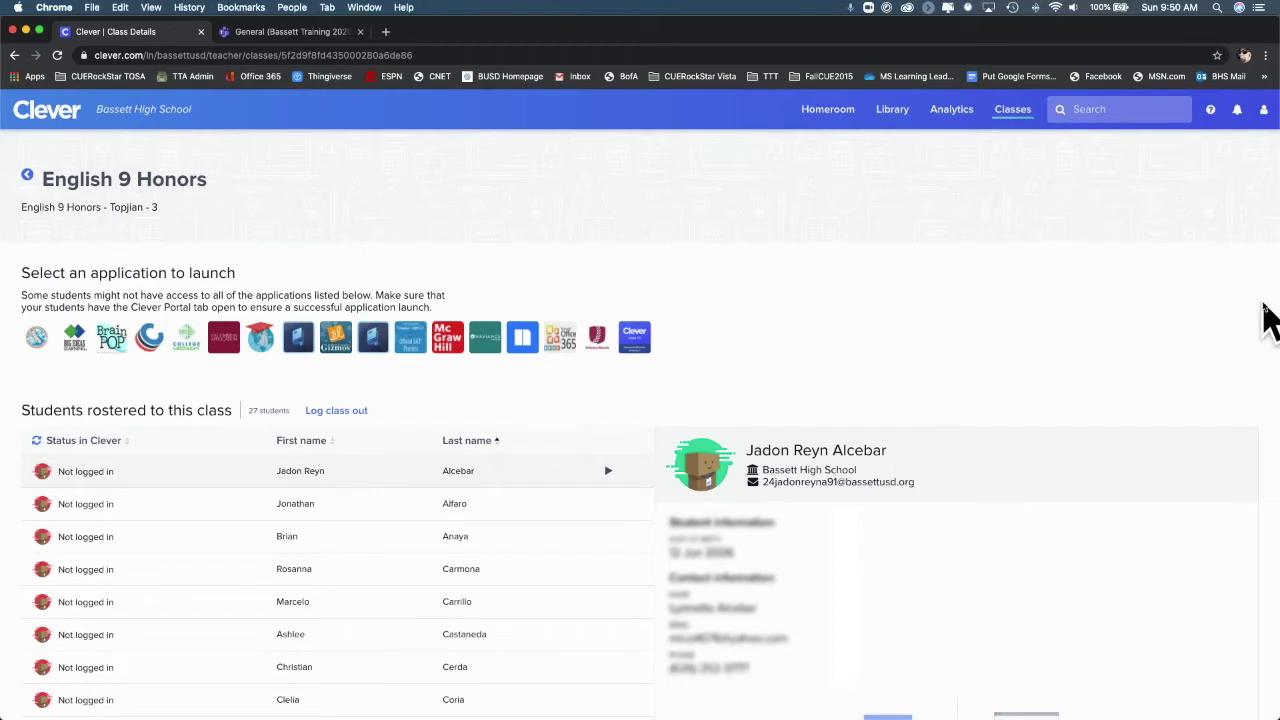
Step: Narrow the Clever window to half the screen and move Teams into its own window beside it
{"action": "left_click_drag", "start_coordinate": [1272, 305], "coordinate": [632, 296]}
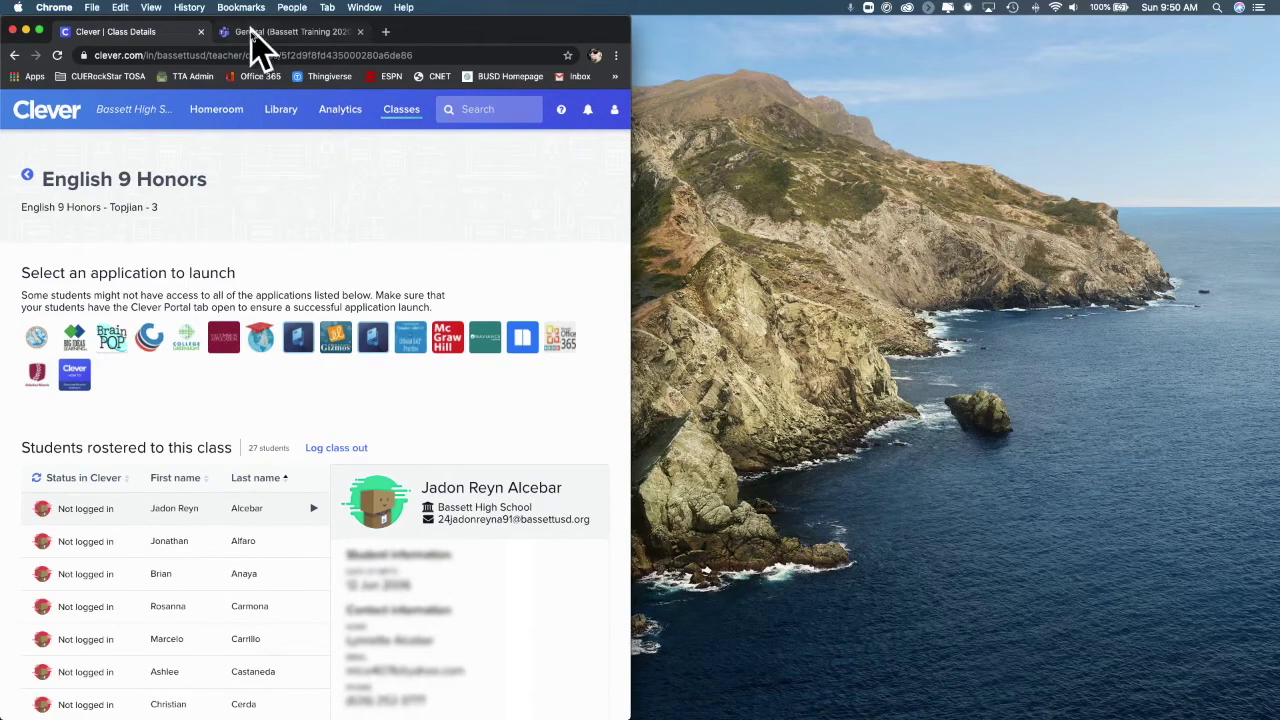
{"action": "left_click_drag", "start_coordinate": [255, 32], "coordinate": [918, 28]}
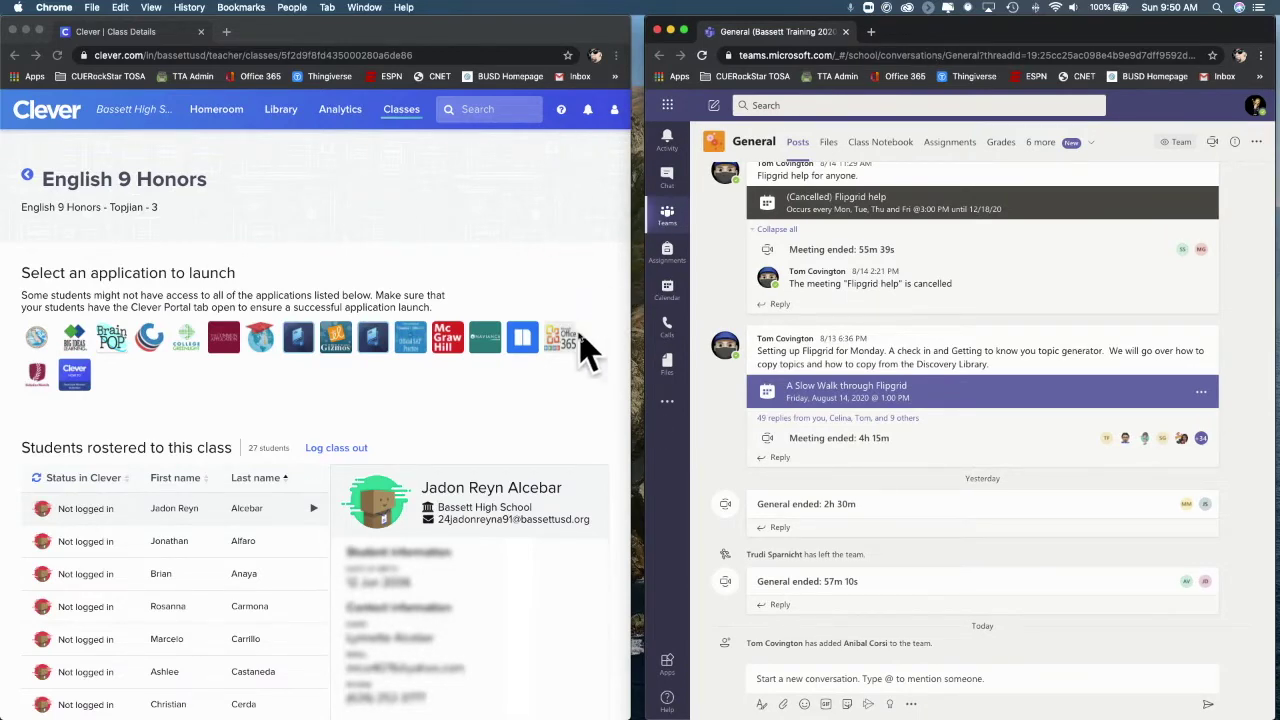
Step: Create a new Class-type team in Teams named "English 9 Honors Per 3"
{"action": "mouse_move", "coordinate": [667, 211]}
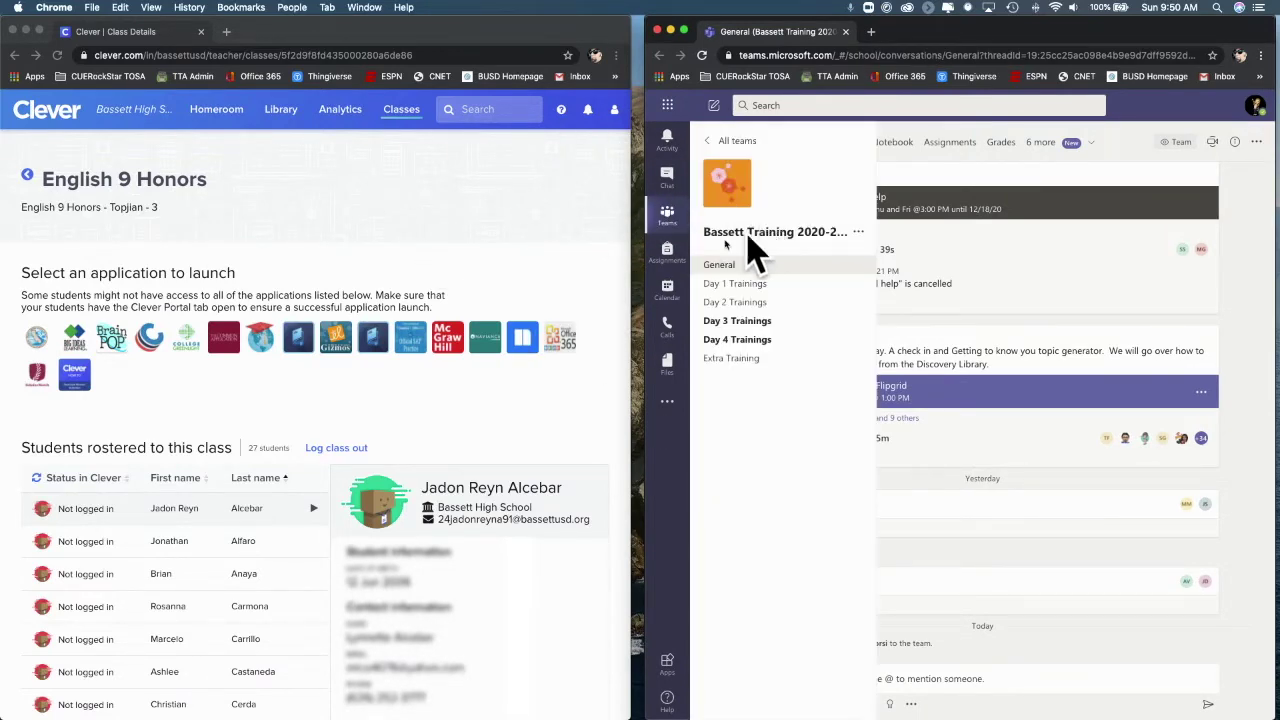
{"action": "left_click", "coordinate": [722, 142]}
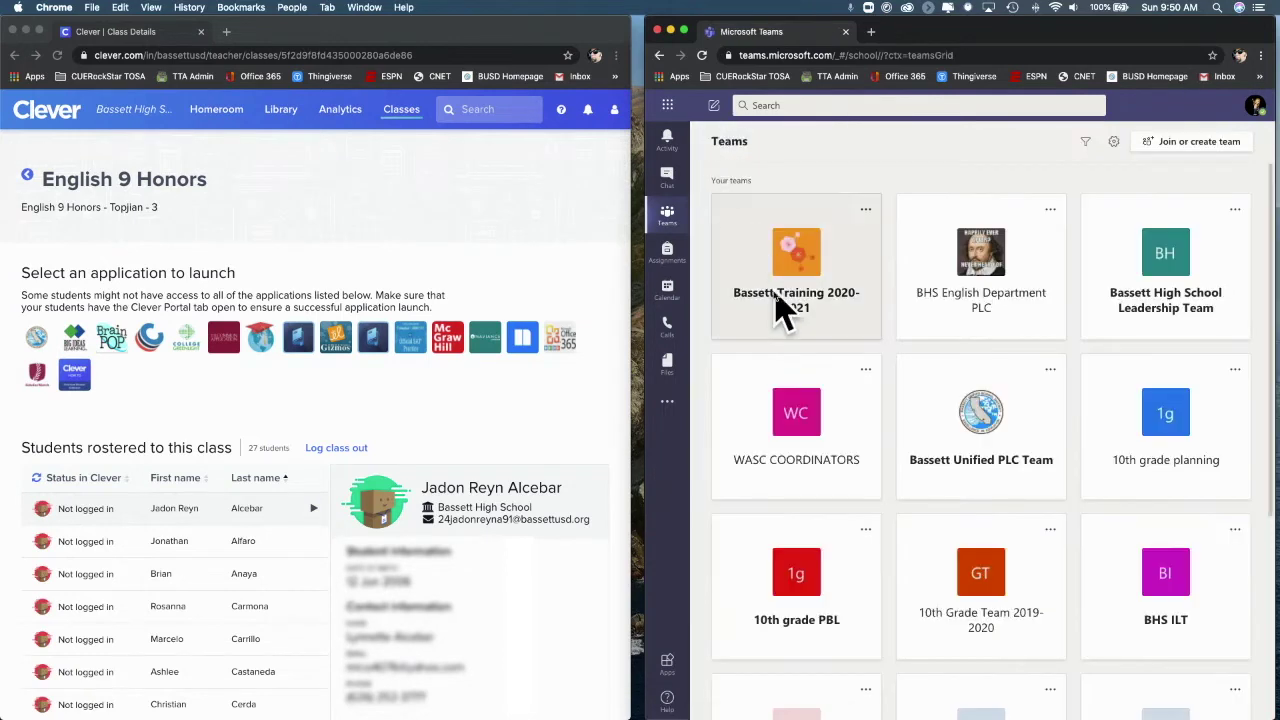
{"action": "left_click", "coordinate": [1207, 146]}
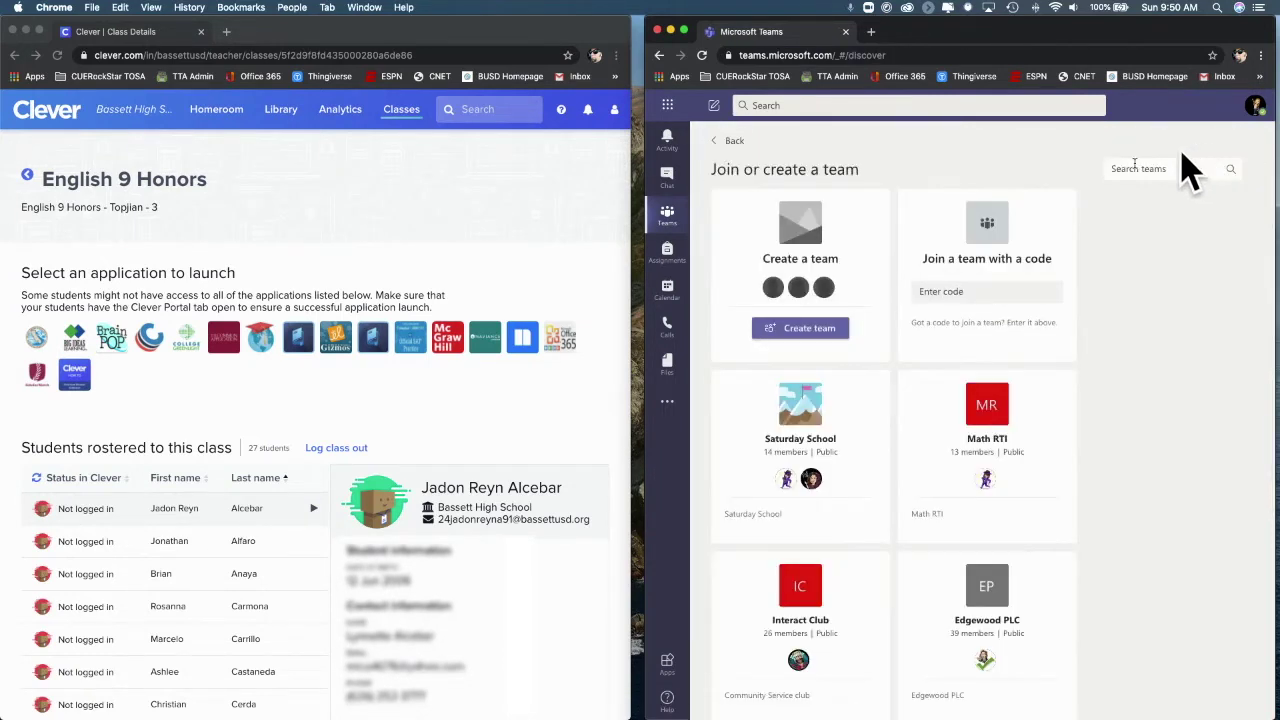
{"action": "left_click", "coordinate": [800, 333]}
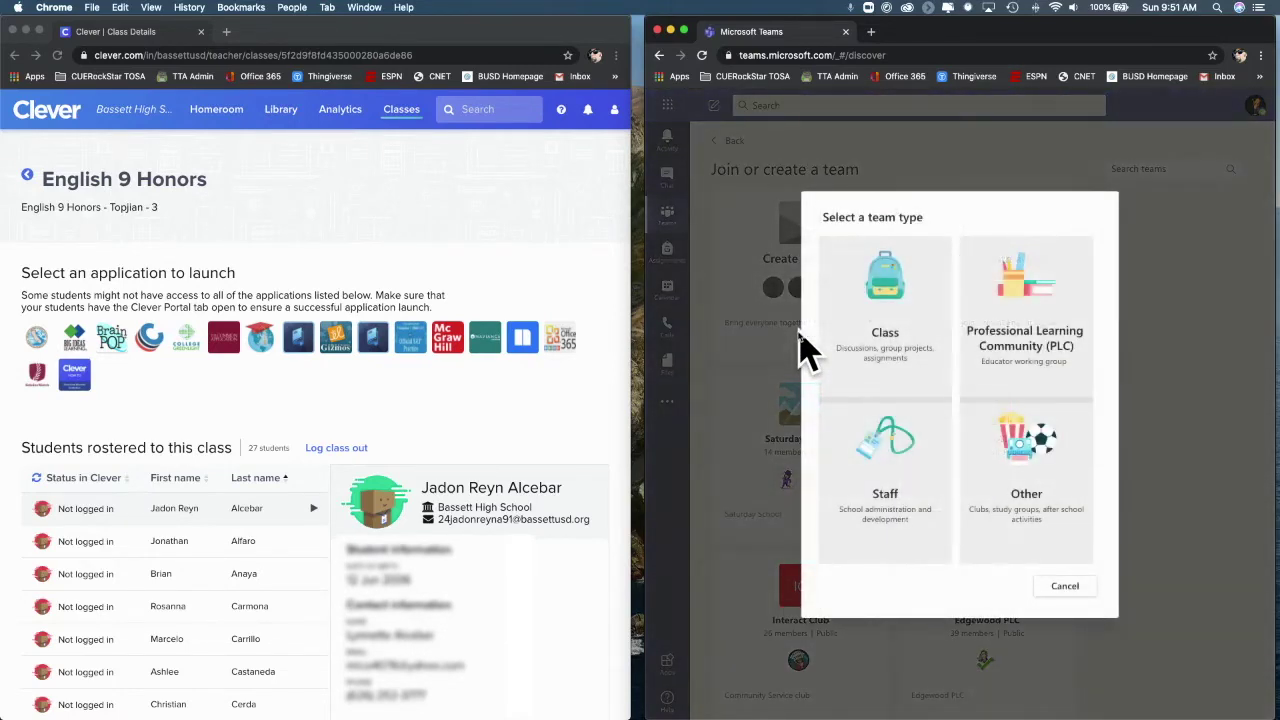
{"action": "left_click", "coordinate": [862, 372]}
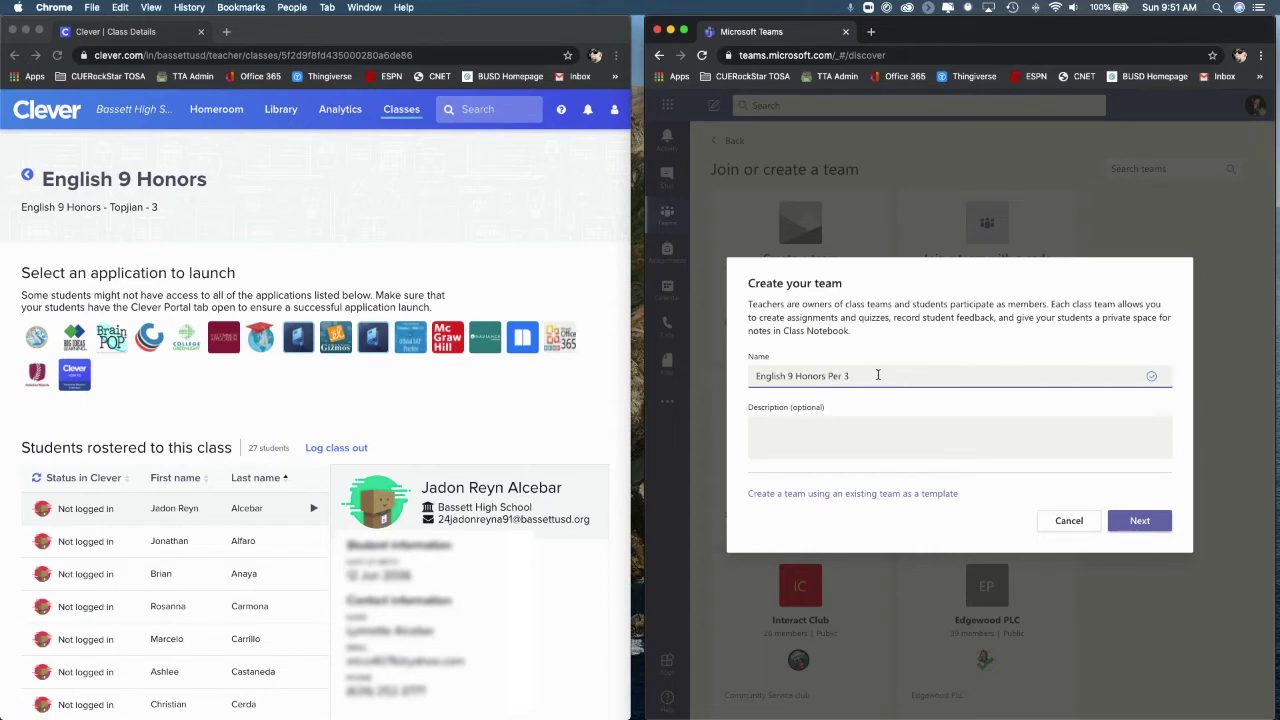
{"action": "left_click", "coordinate": [1145, 522]}
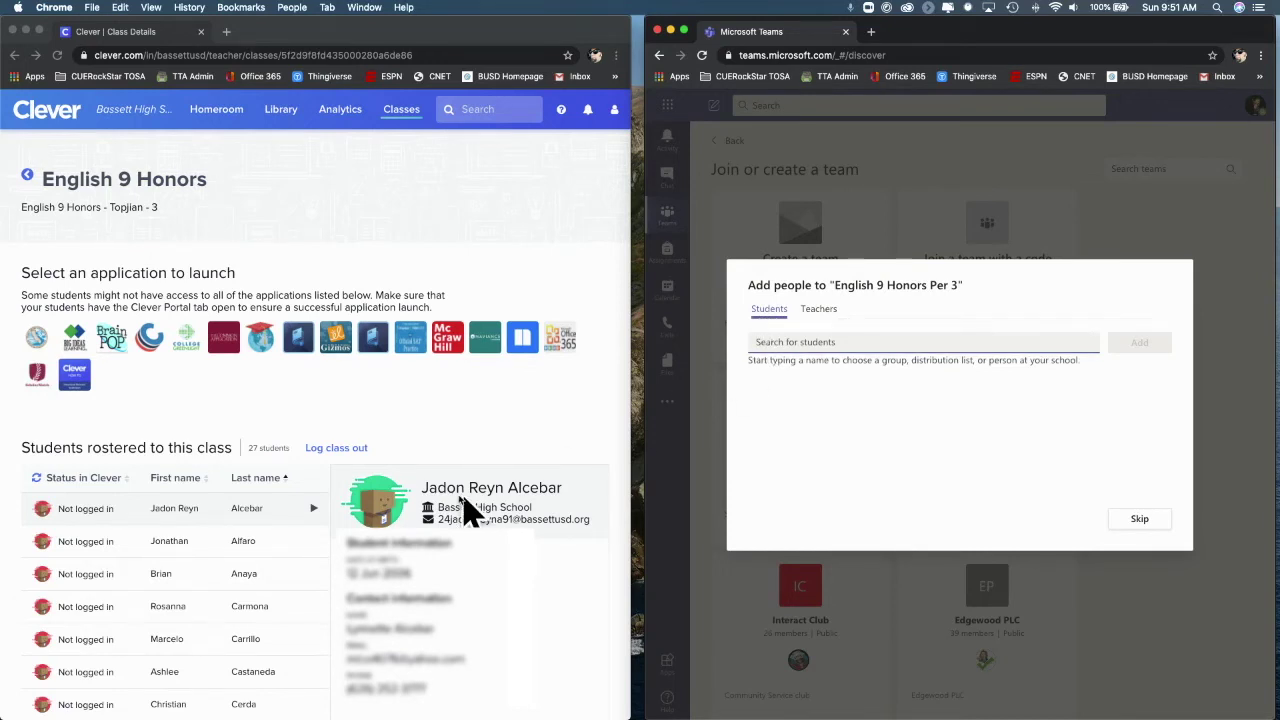
Step: Select the first two students on the Clever roster as team members, finding them by their school usernames
{"action": "left_click", "coordinate": [813, 343]}
{"action": "type", "text": "24jad"}
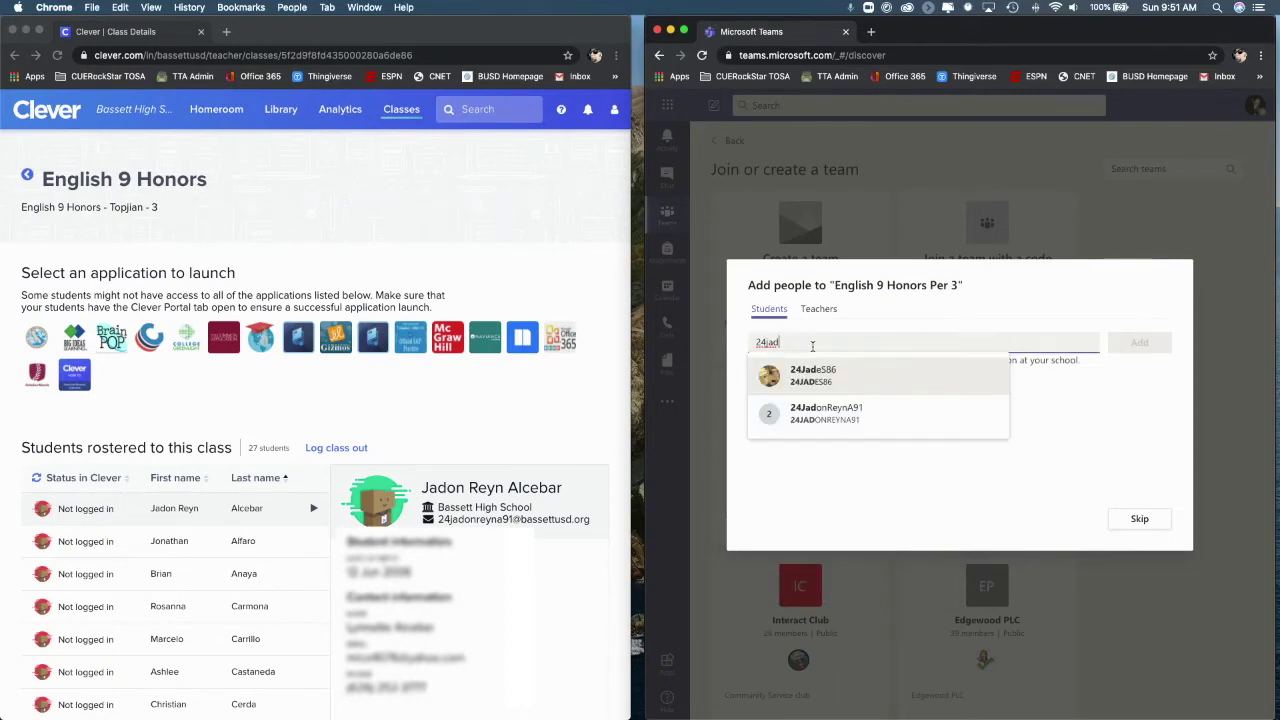
{"action": "left_click", "coordinate": [828, 413]}
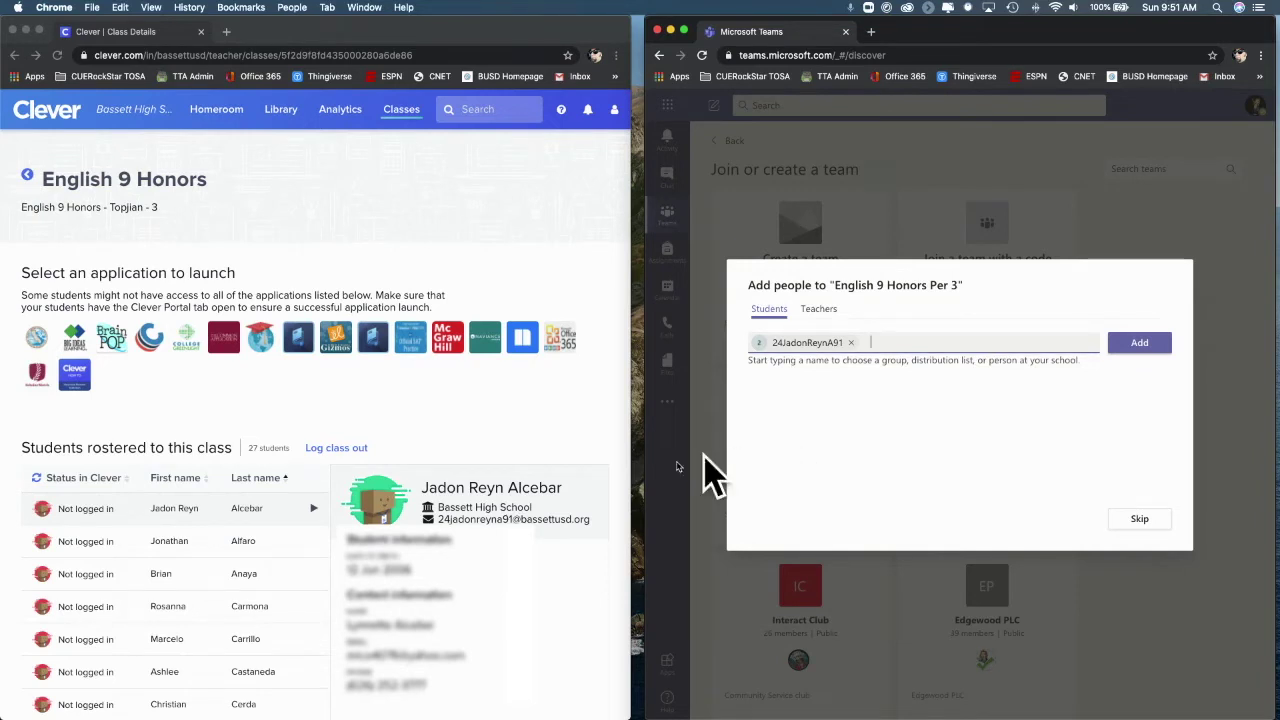
{"action": "left_click", "coordinate": [243, 557]}
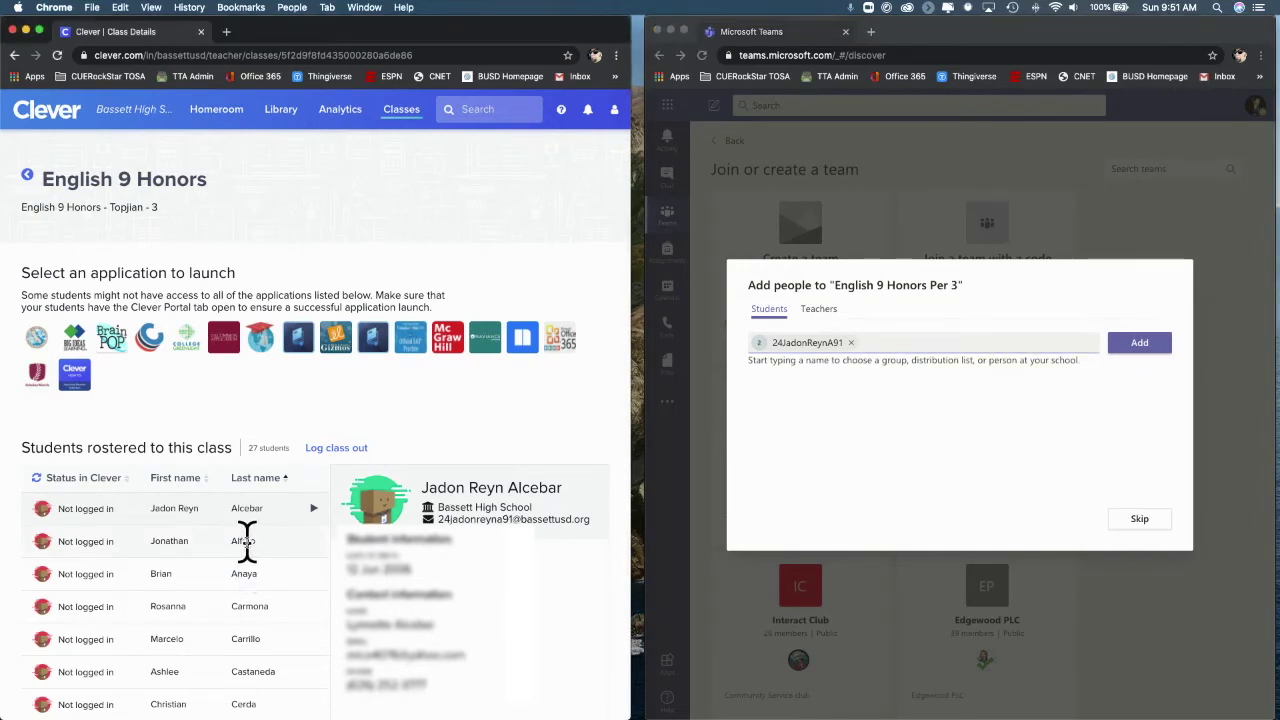
{"action": "left_click", "coordinate": [268, 541]}
{"action": "left_click", "coordinate": [915, 341]}
{"action": "type", "text": "24john"}
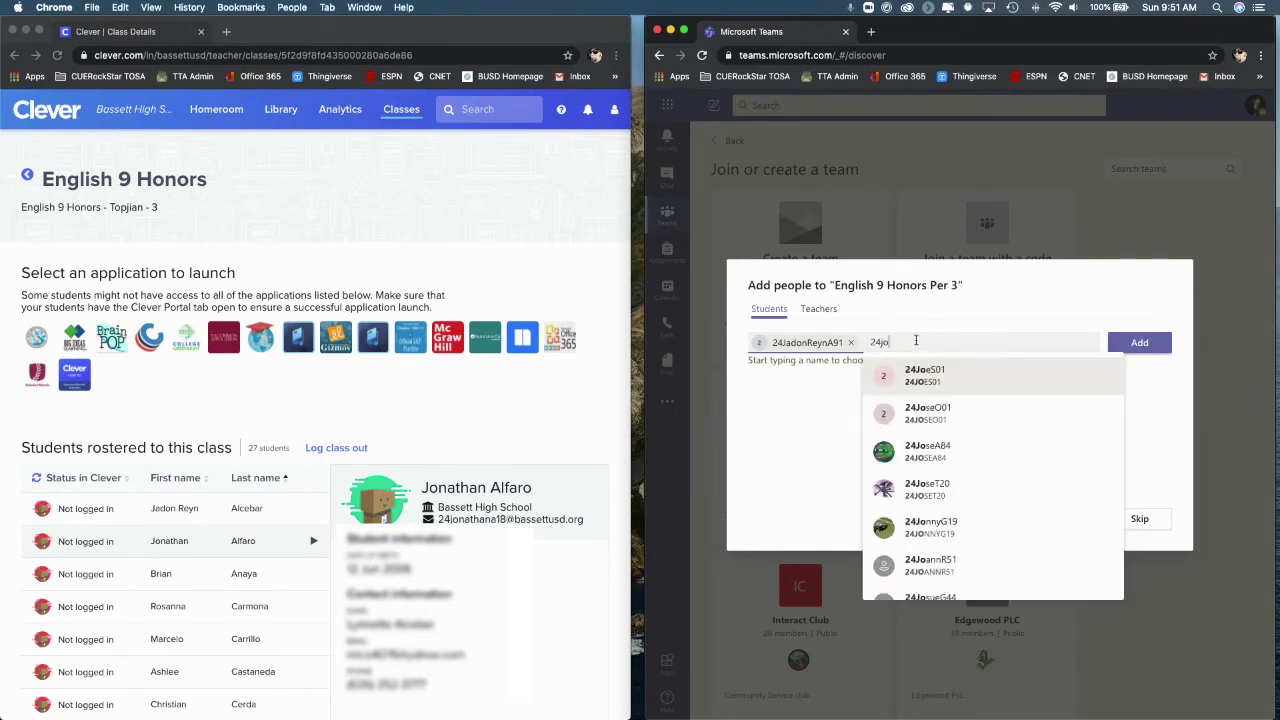
{"action": "left_click", "coordinate": [930, 377]}
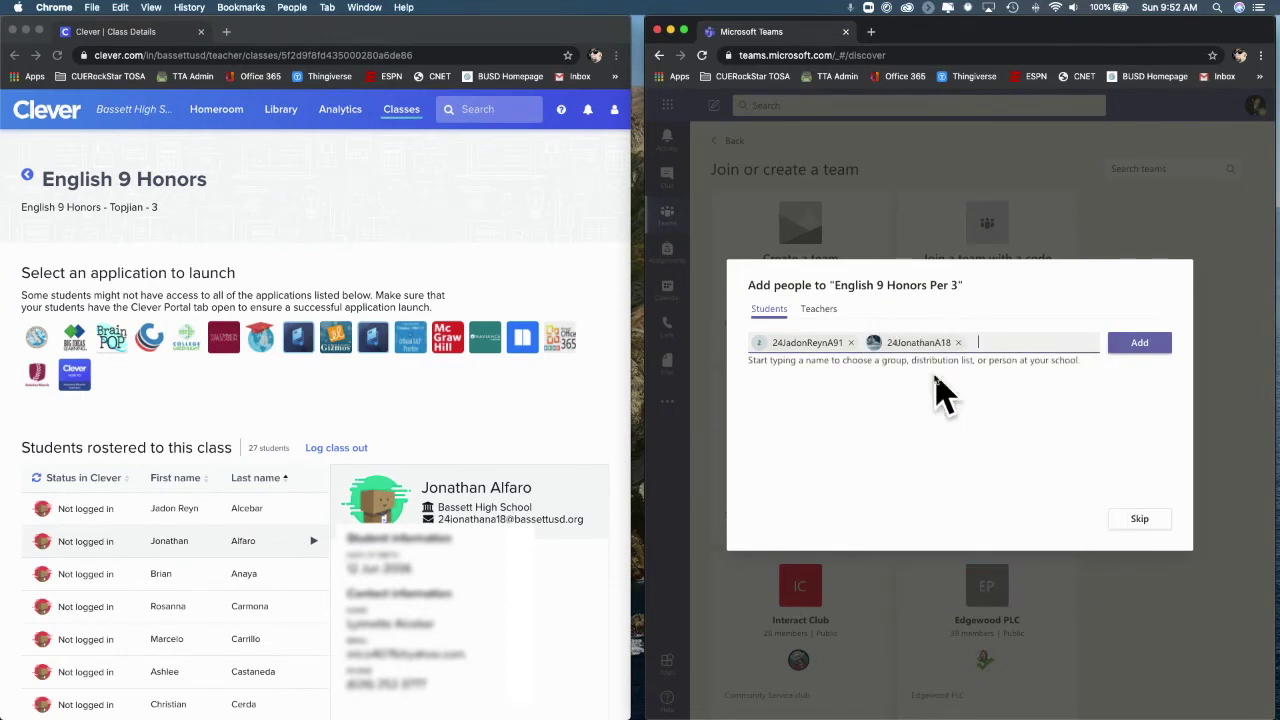
Step: Select the third and fourth rostered students by username, checking the fourth student's details in Clever
{"action": "type", "text": "24brian"}
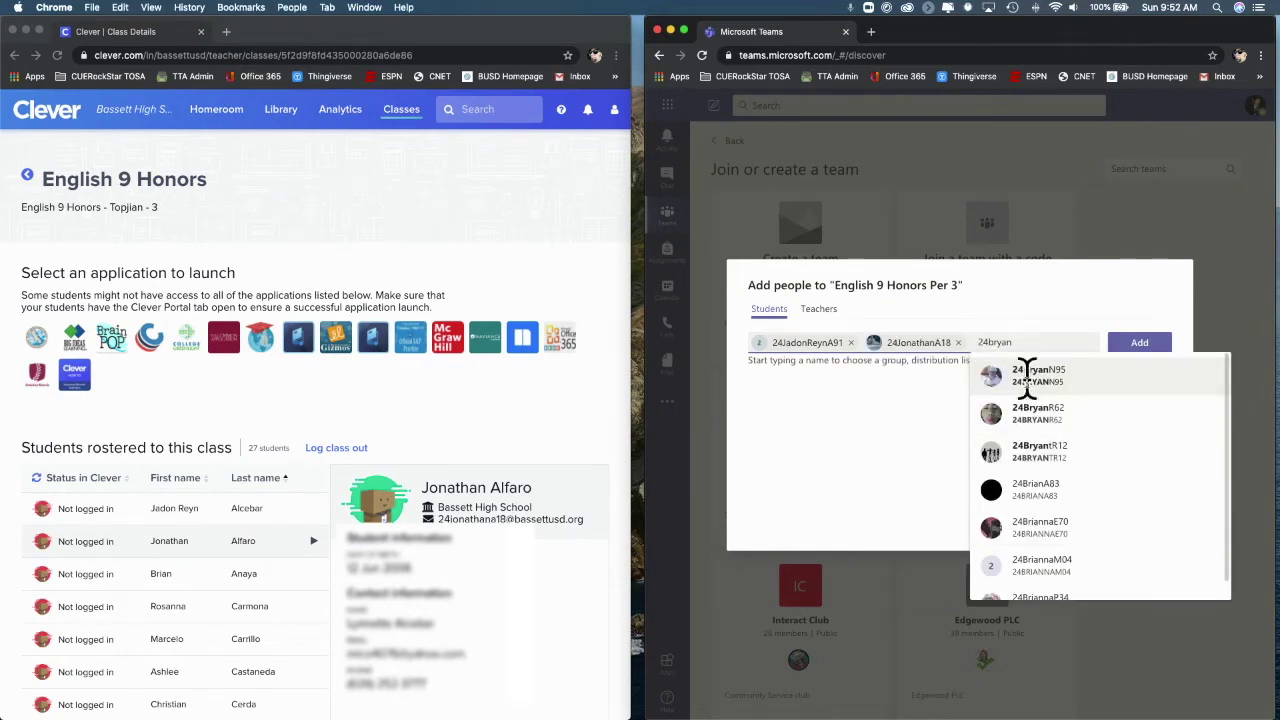
{"action": "left_click", "coordinate": [1023, 373]}
{"action": "left_click", "coordinate": [250, 606]}
{"action": "scroll", "coordinate": [266, 620], "scroll_direction": "down", "scroll_amount": 3}
{"action": "left_click", "coordinate": [1078, 345]}
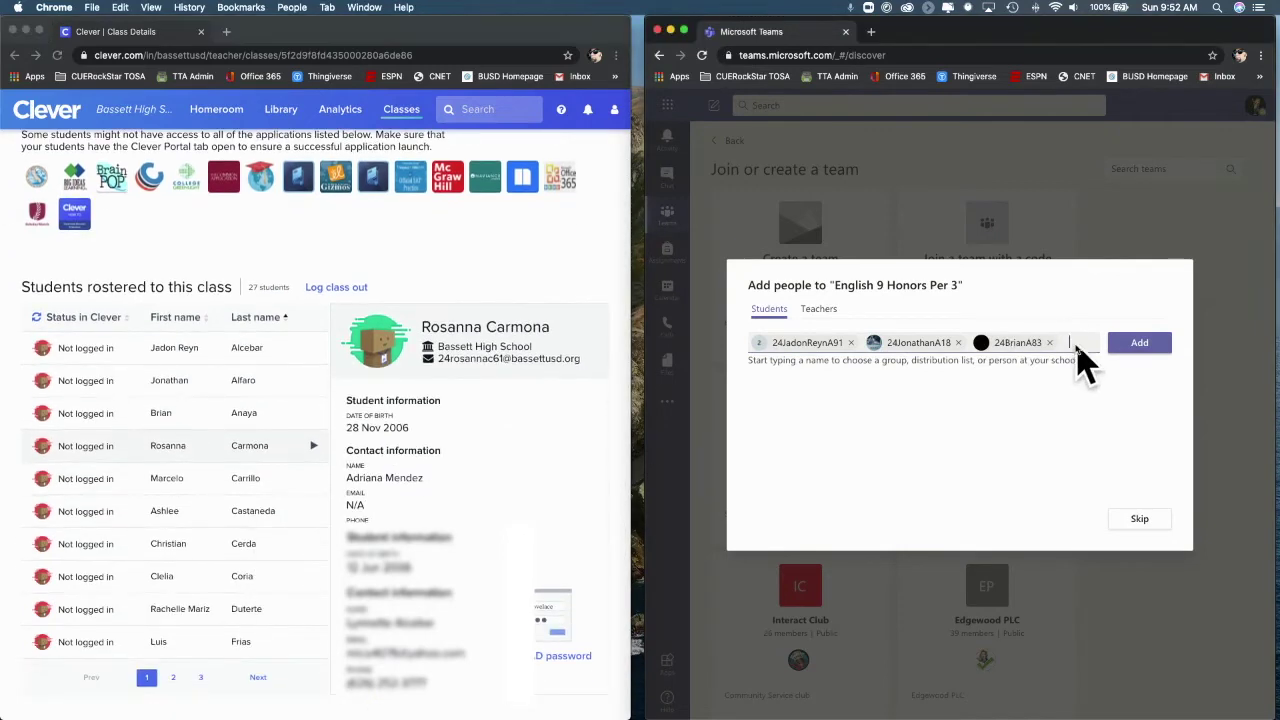
{"action": "type", "text": "rosa"}
{"action": "left_click", "coordinate": [1082, 388]}
Step: Select the fifth and sixth rostered students for the team by their usernames
{"action": "type", "text": "24marcelo"}
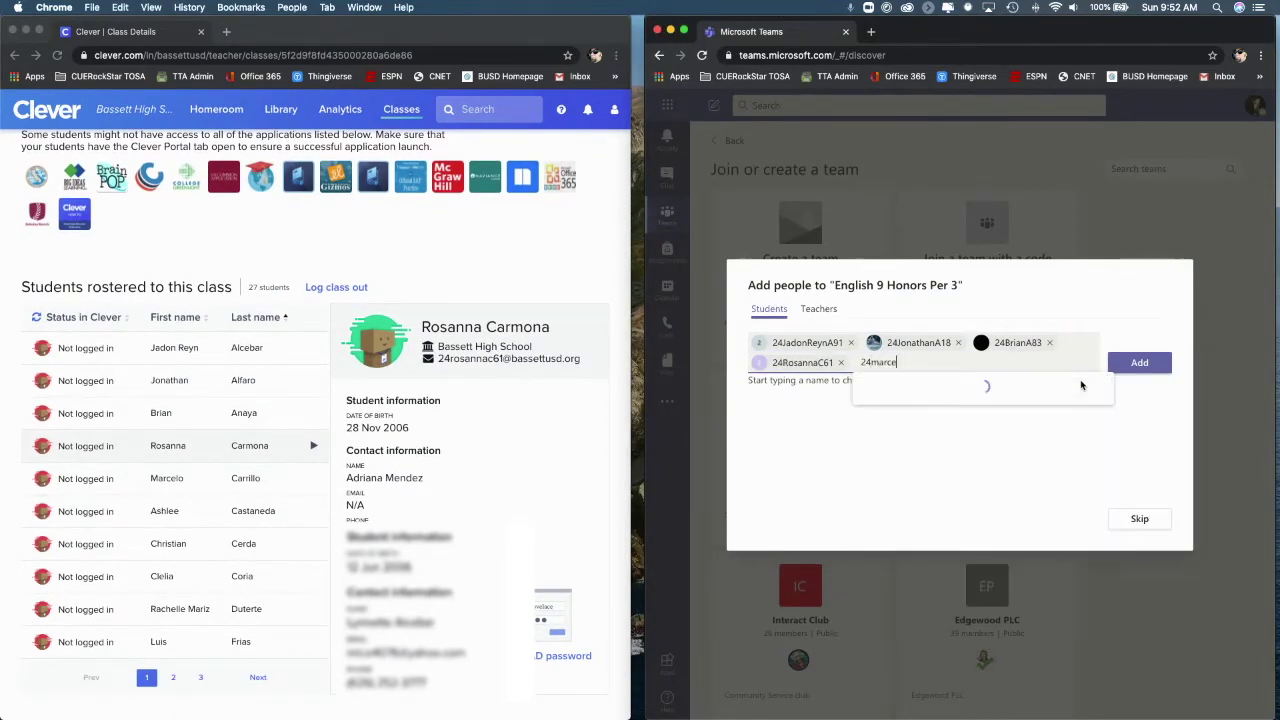
{"action": "left_click", "coordinate": [935, 400]}
{"action": "type", "text": "24ashlee"}
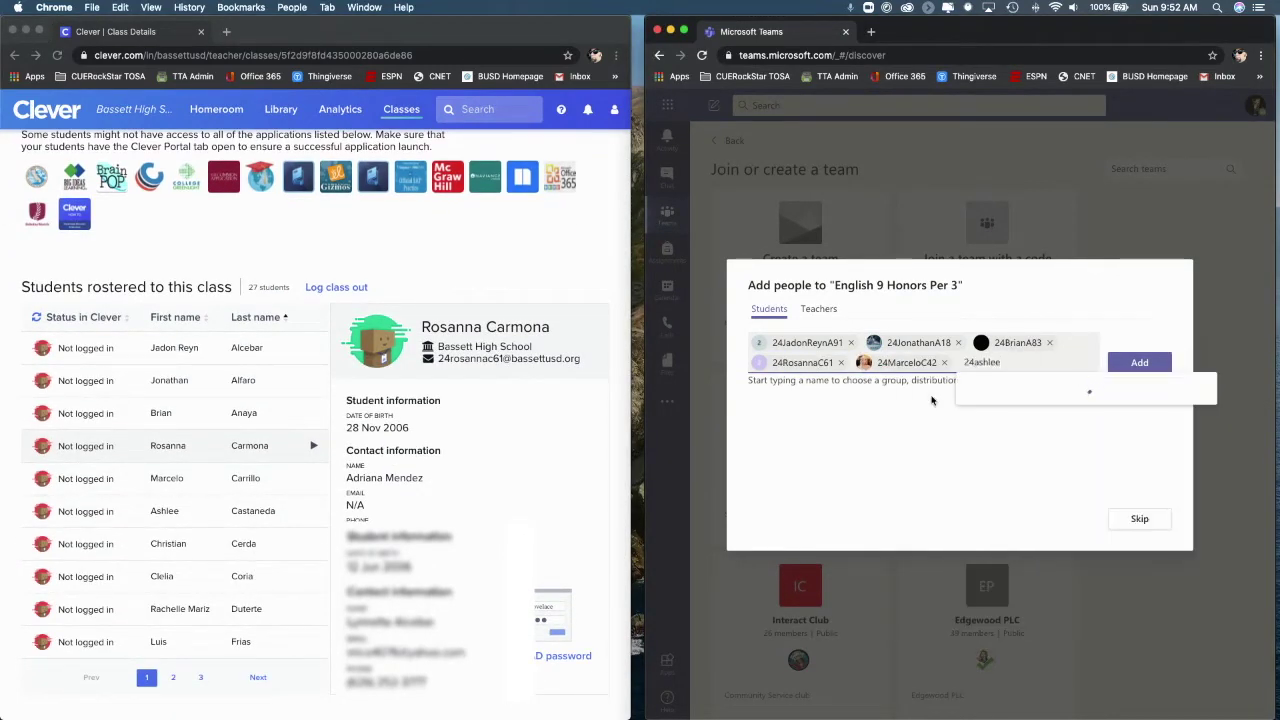
{"action": "left_click", "coordinate": [1015, 405]}
Step: Check the seventh rostered student's username in Clever and select the matching account for the team
{"action": "type", "text": "24christ"}
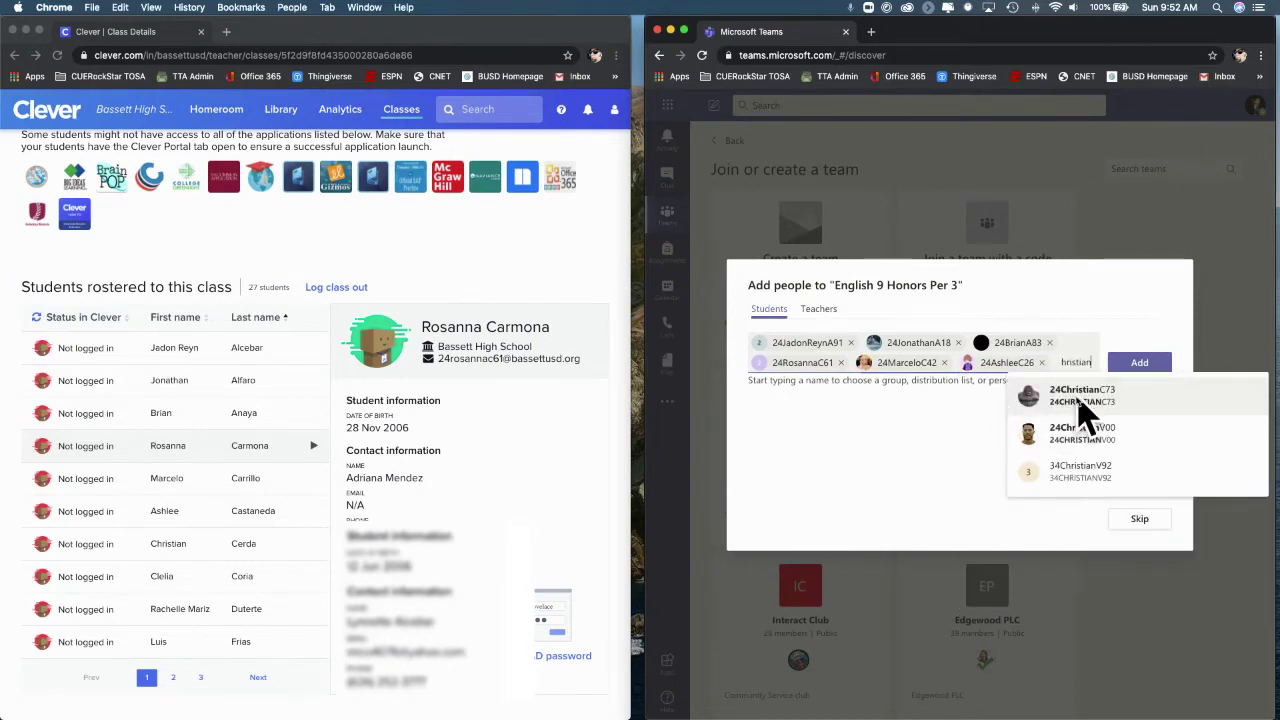
{"action": "left_click", "coordinate": [215, 548]}
{"action": "left_click", "coordinate": [1086, 366]}
{"action": "type", "text": "ian"}
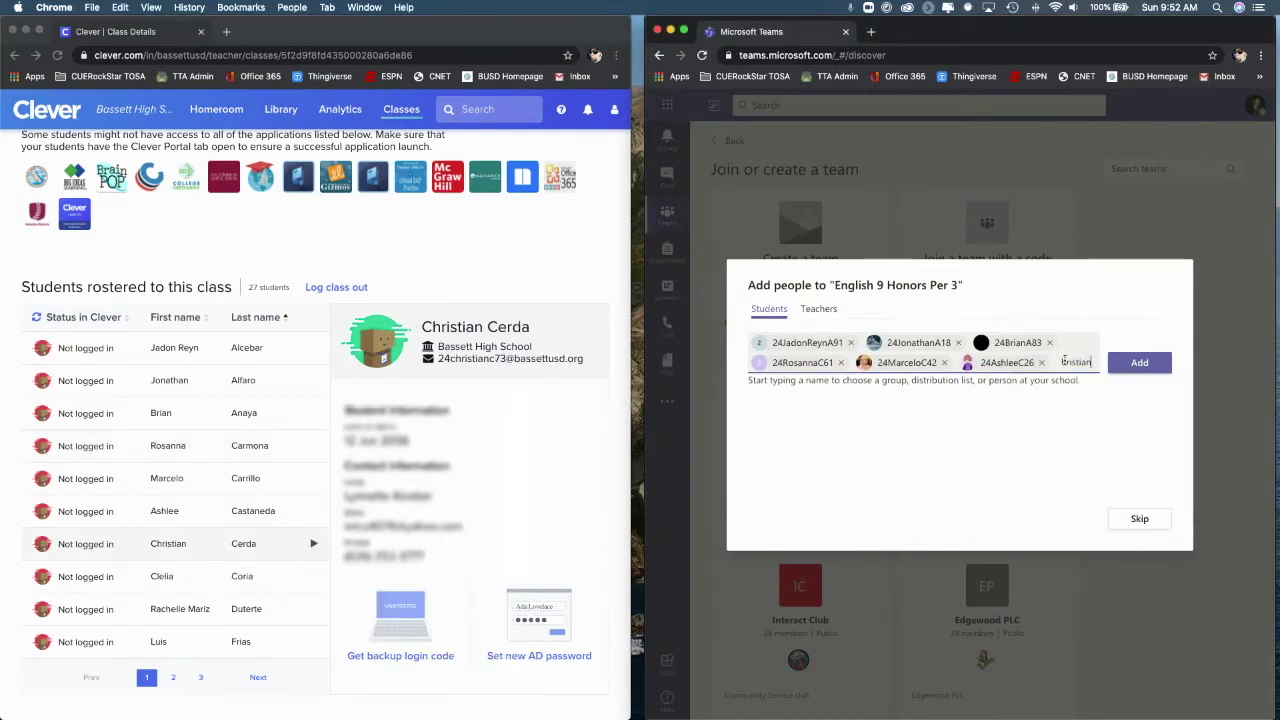
{"action": "left_click", "coordinate": [1083, 402]}
Step: Find the eighth rostered student by username and select that account for the team
{"action": "type", "text": "24celia"}
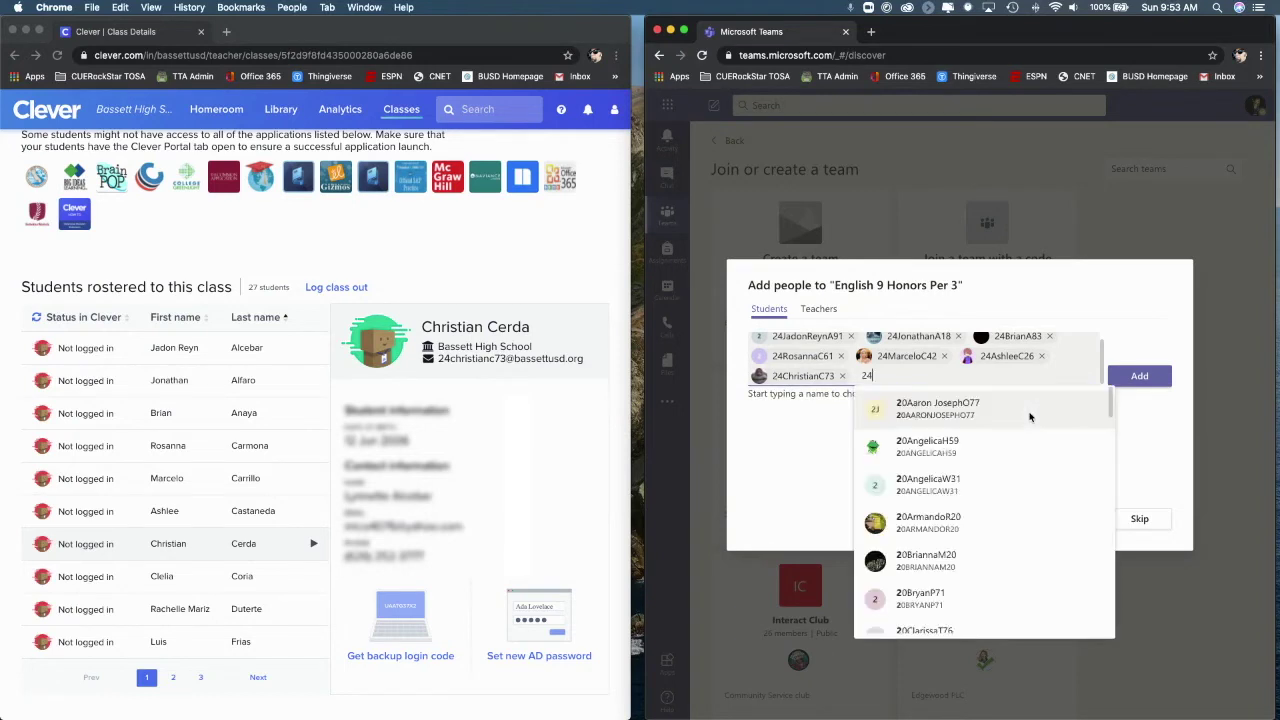
{"action": "key", "text": "BackSpace"}
{"action": "key", "text": "BackSpace"}
{"action": "key", "text": "BackSpace"}
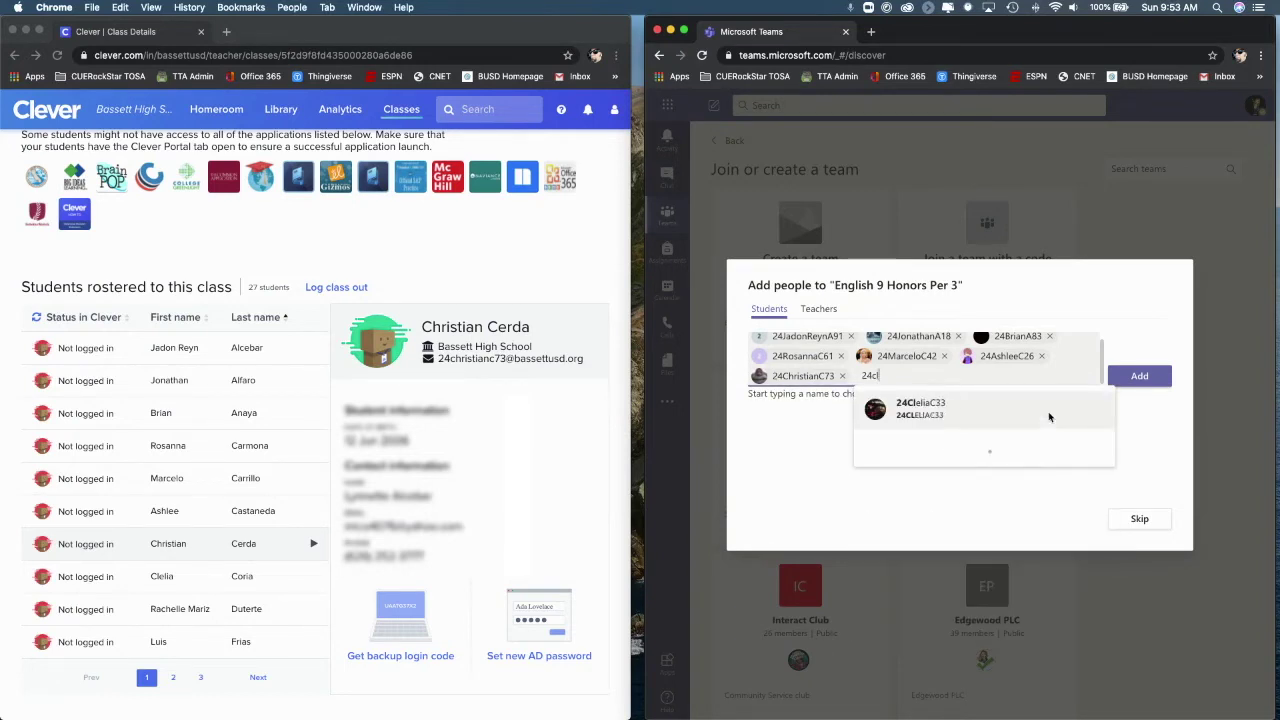
{"action": "left_click", "coordinate": [1062, 418]}
Step: Select the ninth and tenth rostered students by username and add all selected students to the team
{"action": "type", "text": "24rachee"}
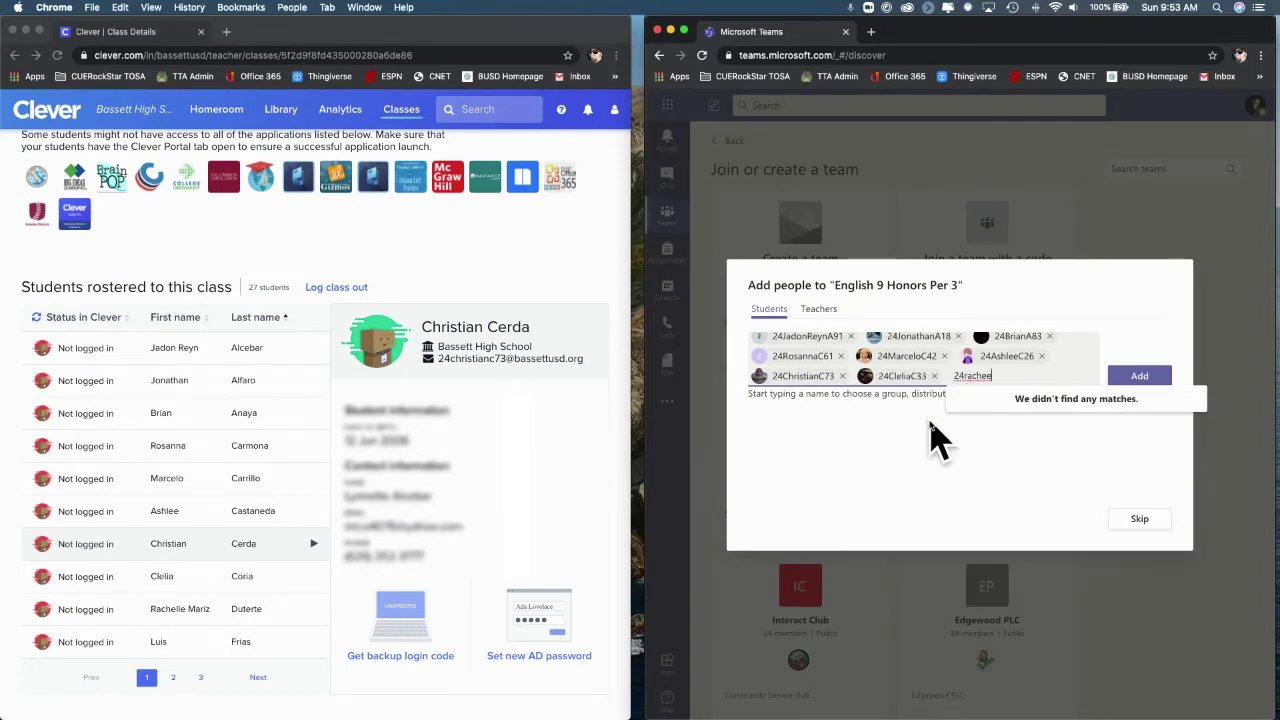
{"action": "key", "text": "BackSpace"}
{"action": "type", "text": "l"}
{"action": "left_click", "coordinate": [1020, 422]}
{"action": "type", "text": "24luis"}
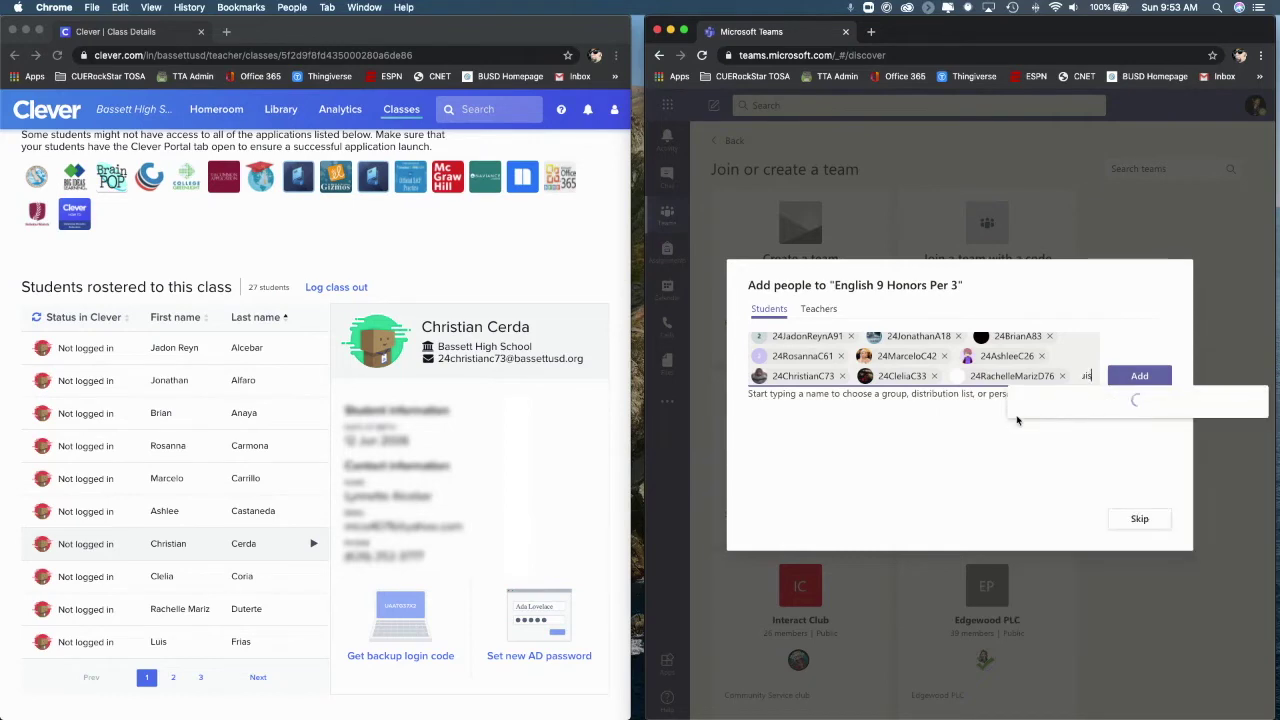
{"action": "left_click", "coordinate": [1086, 428]}
{"action": "left_click", "coordinate": [1140, 385]}
Step: Show page 2 of the Clever roster and select its first student for the team by username
{"action": "left_click", "coordinate": [172, 677]}
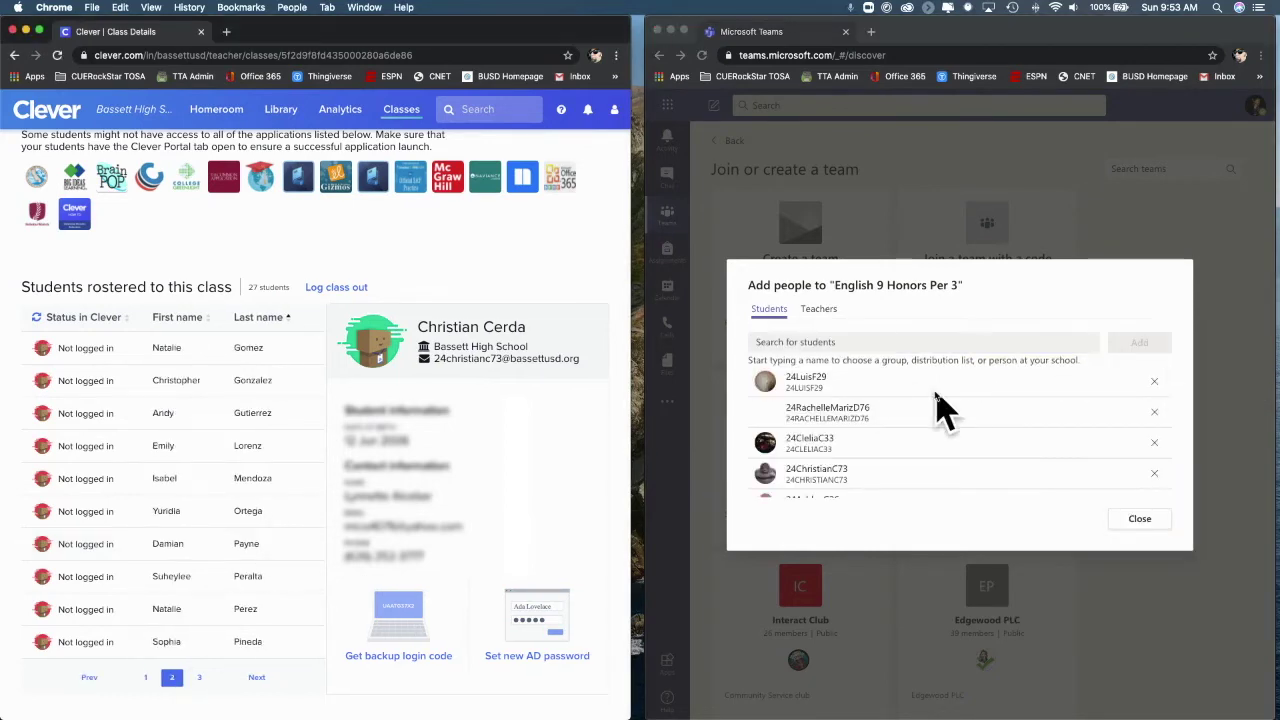
{"action": "left_click", "coordinate": [909, 341]}
{"action": "scroll", "coordinate": [257, 471], "scroll_direction": "down", "scroll_amount": 1}
{"action": "type", "text": "24natalieg"}
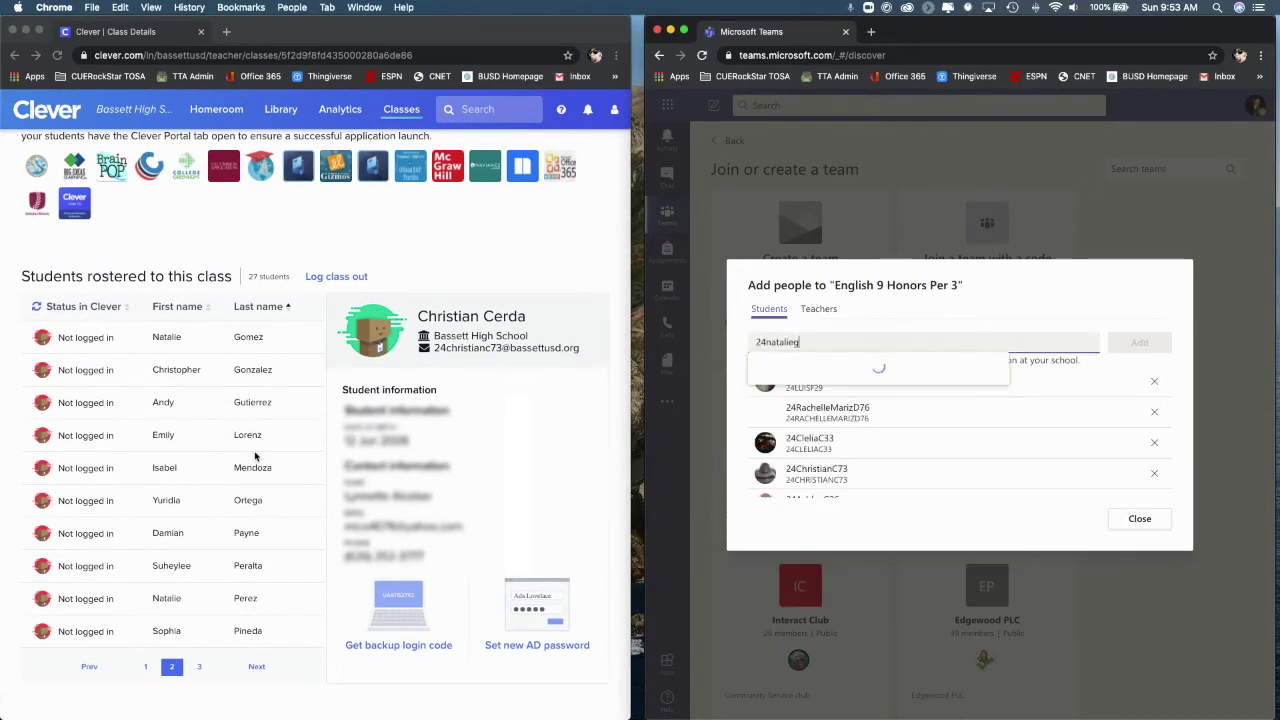
{"action": "left_click", "coordinate": [843, 385]}
Step: Look up the second student on roster page 2 in Clever and select the account with the matching username
{"action": "left_click", "coordinate": [243, 345]}
{"action": "left_click", "coordinate": [226, 378]}
{"action": "left_click", "coordinate": [871, 342]}
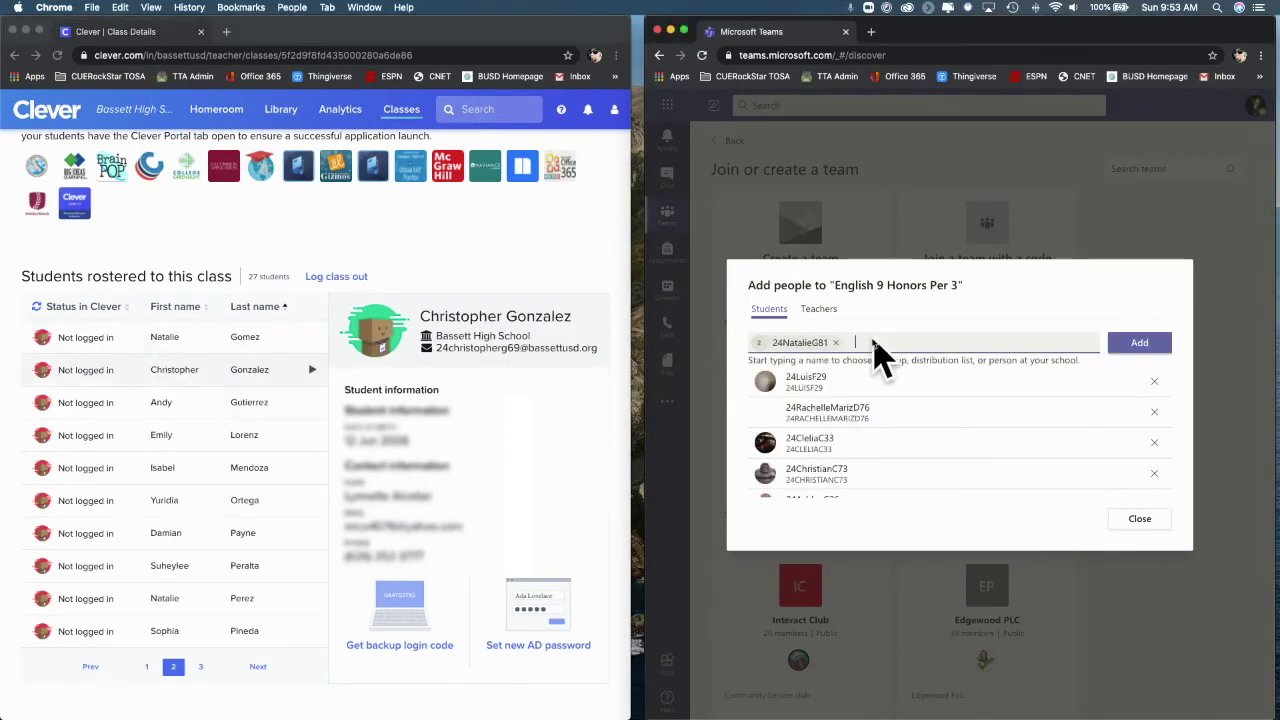
{"action": "type", "text": "25christopherg"}
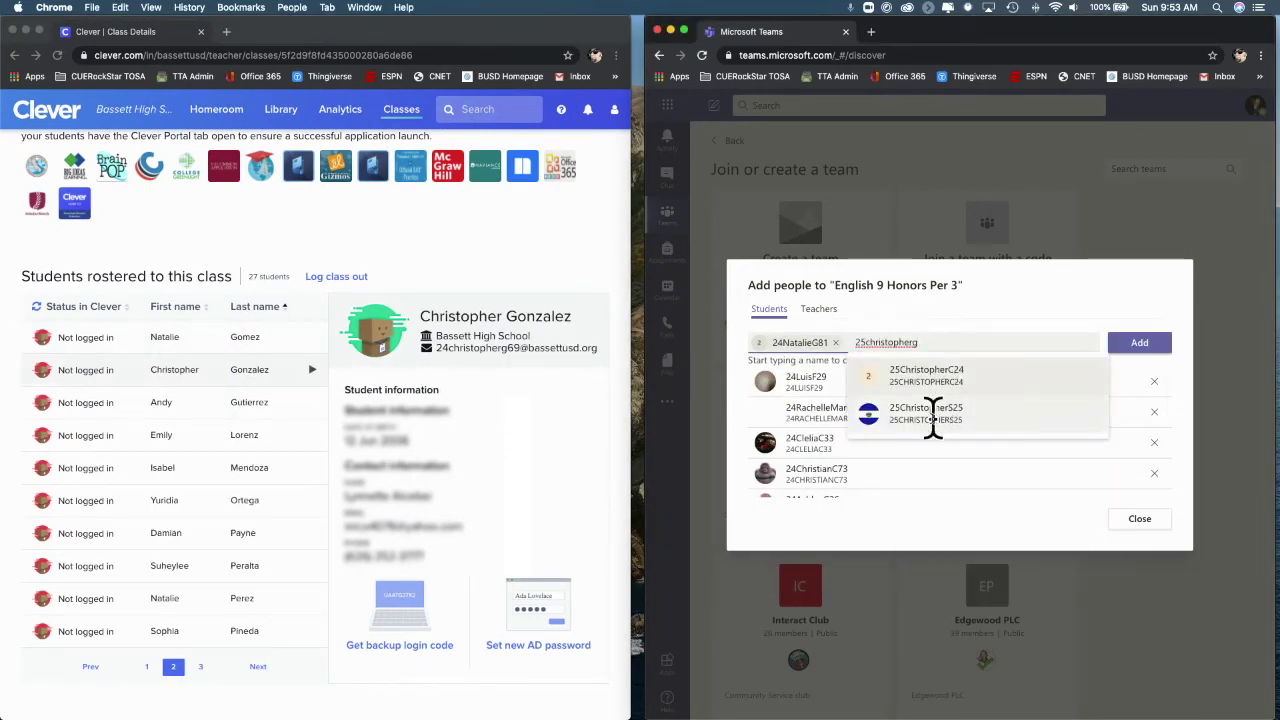
{"action": "left_click_drag", "start_coordinate": [939, 341], "coordinate": [863, 341]}
{"action": "type", "text": "4christopherg"}
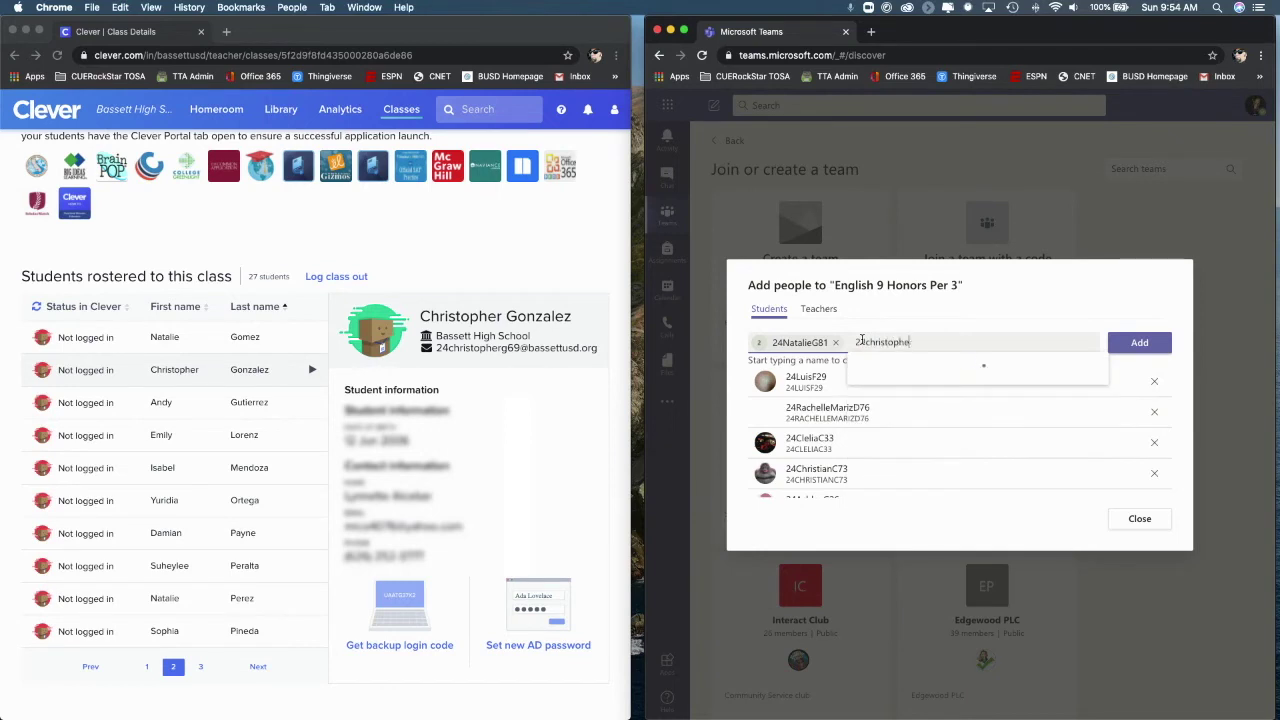
{"action": "left_click", "coordinate": [940, 378]}
{"action": "left_click", "coordinate": [204, 380]}
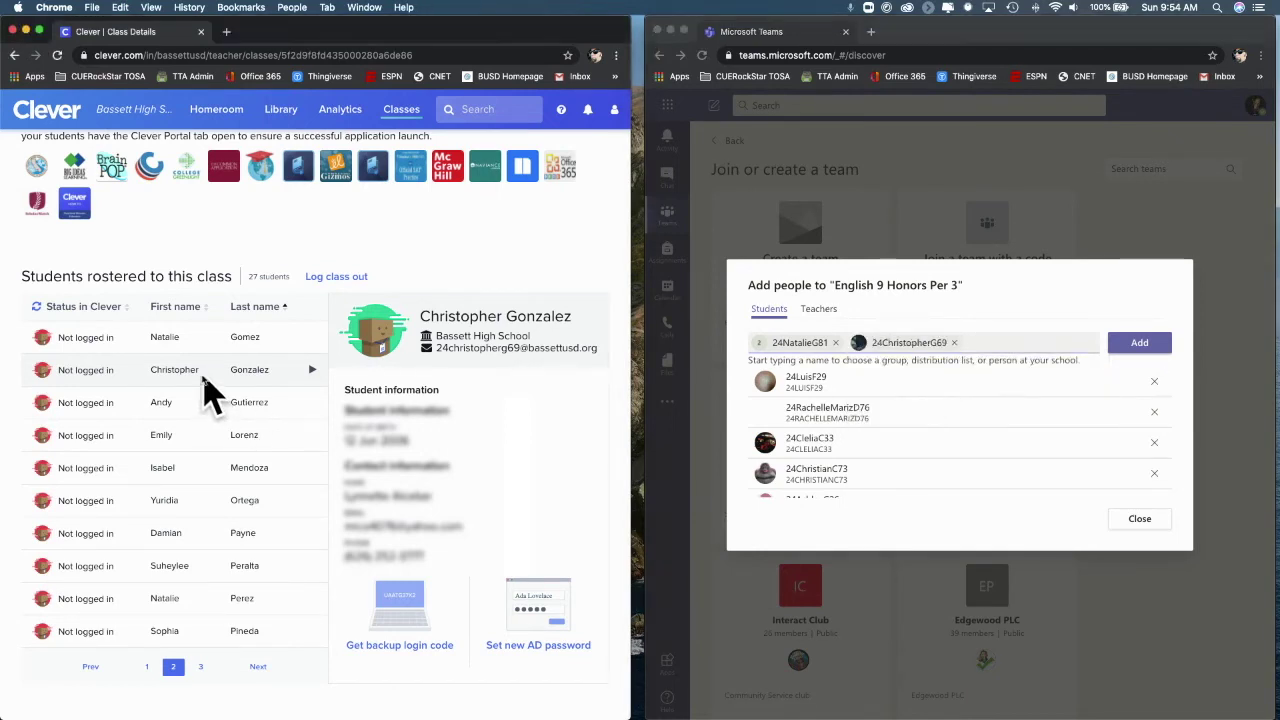
Step: Select the third and fourth students on roster page 2 by username, checking the fourth student's username in Clever
{"action": "left_click", "coordinate": [991, 341]}
{"action": "type", "text": "24andy"}
{"action": "left_click", "coordinate": [1040, 375]}
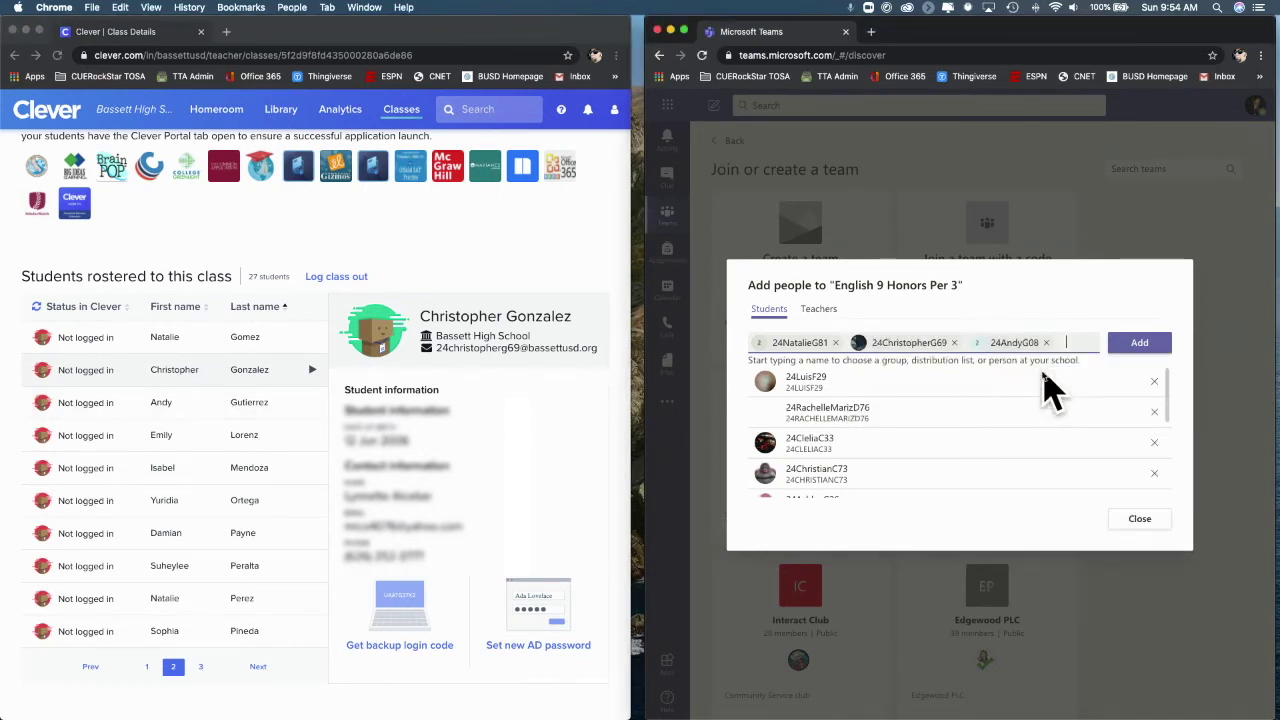
{"action": "type", "text": "24emily"}
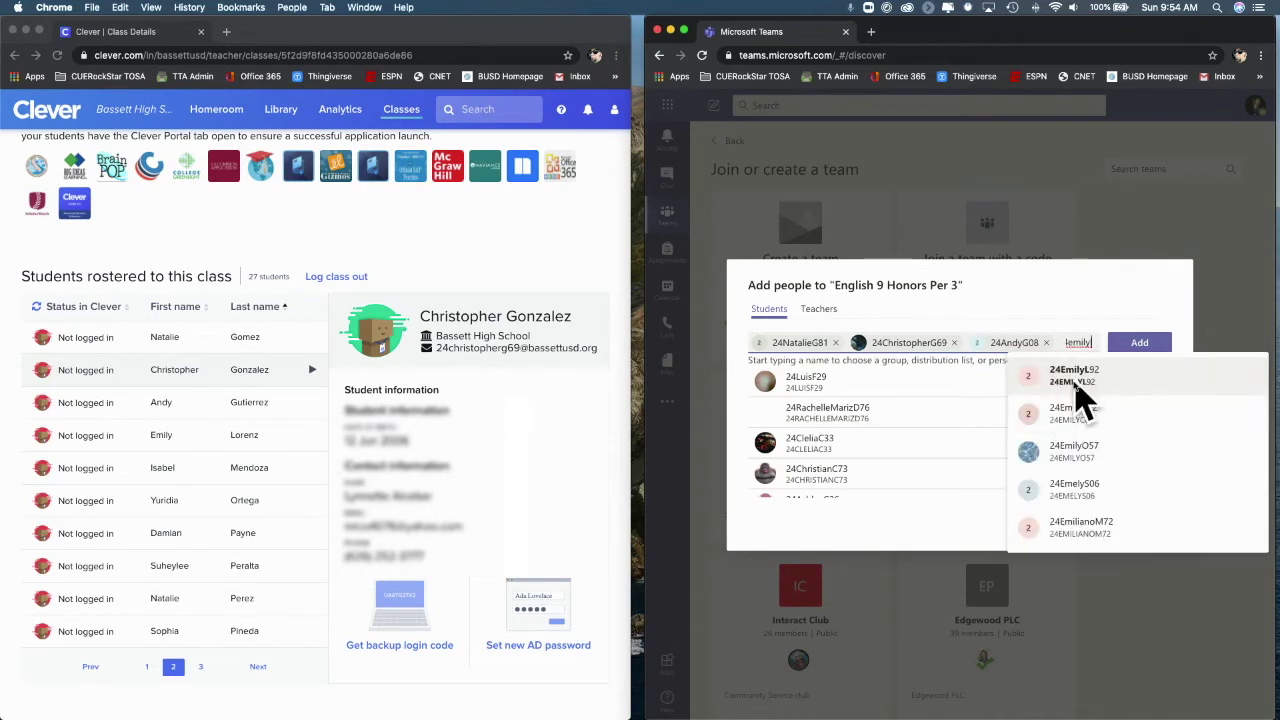
{"action": "left_click", "coordinate": [1075, 405]}
{"action": "left_click", "coordinate": [250, 440]}
Step: Look up the fifth student on roster page 2 in Clever and select the account with the matching username
{"action": "left_click", "coordinate": [887, 367]}
{"action": "type", "text": "24isabelm"}
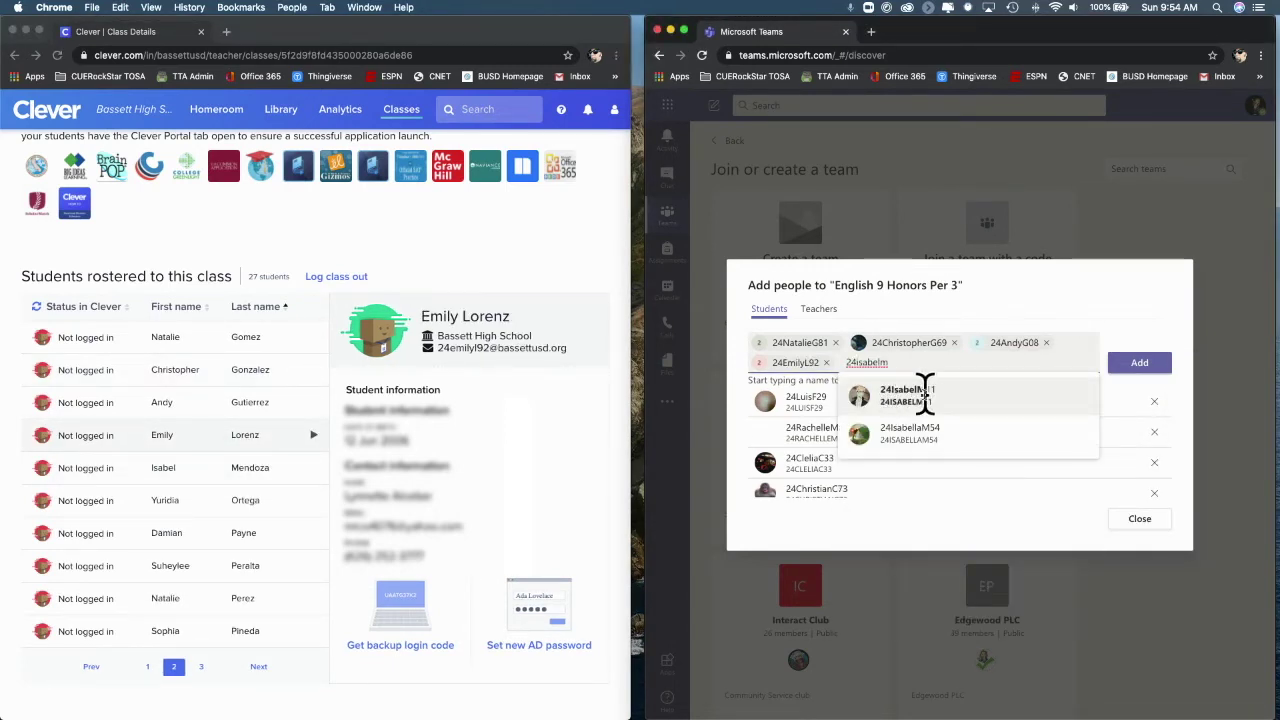
{"action": "left_click", "coordinate": [330, 468]}
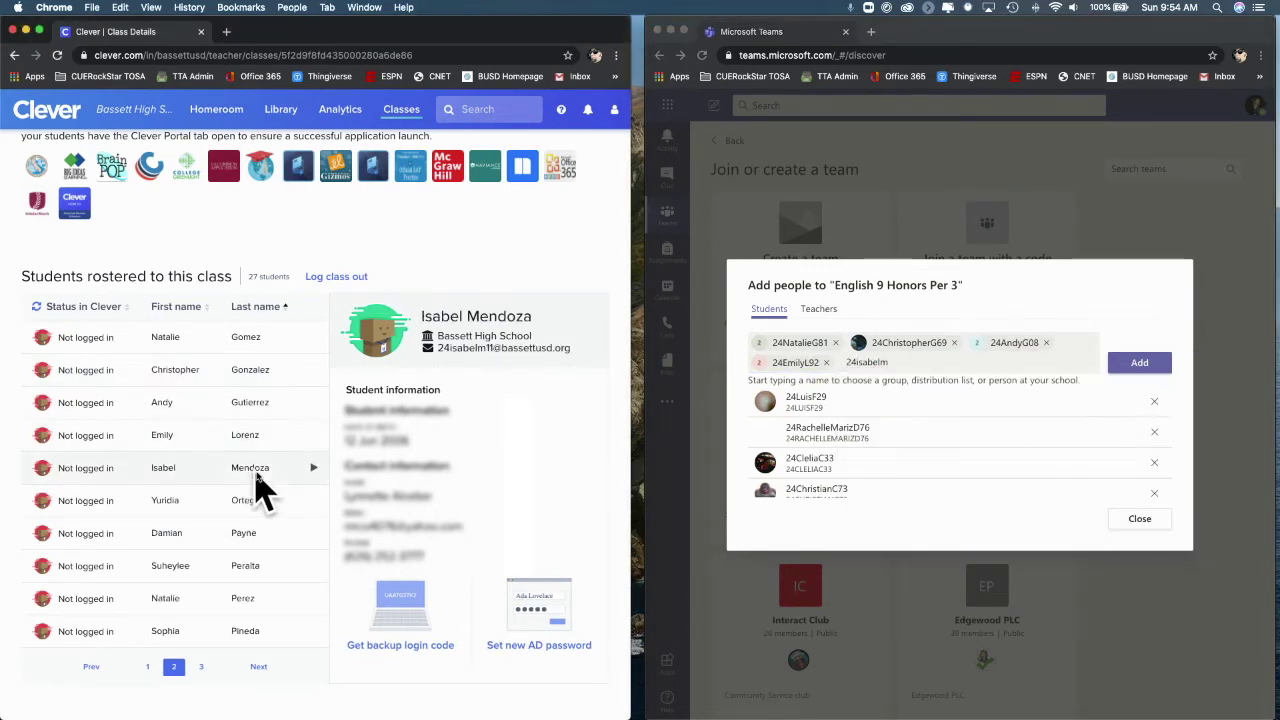
{"action": "left_click", "coordinate": [920, 378]}
{"action": "type", "text": "m11"}
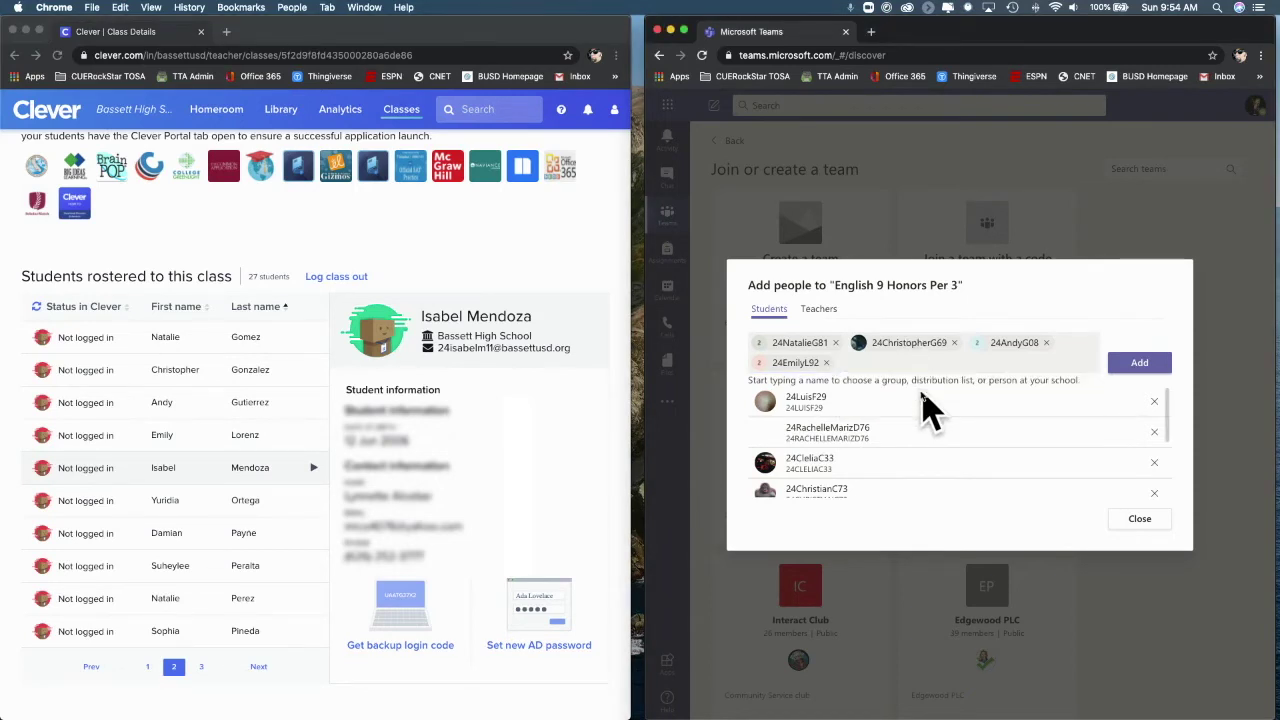
{"action": "left_click", "coordinate": [921, 403]}
Step: Select the sixth, seventh and eighth students on roster page 2 for the team by username
{"action": "type", "text": "24yu"}
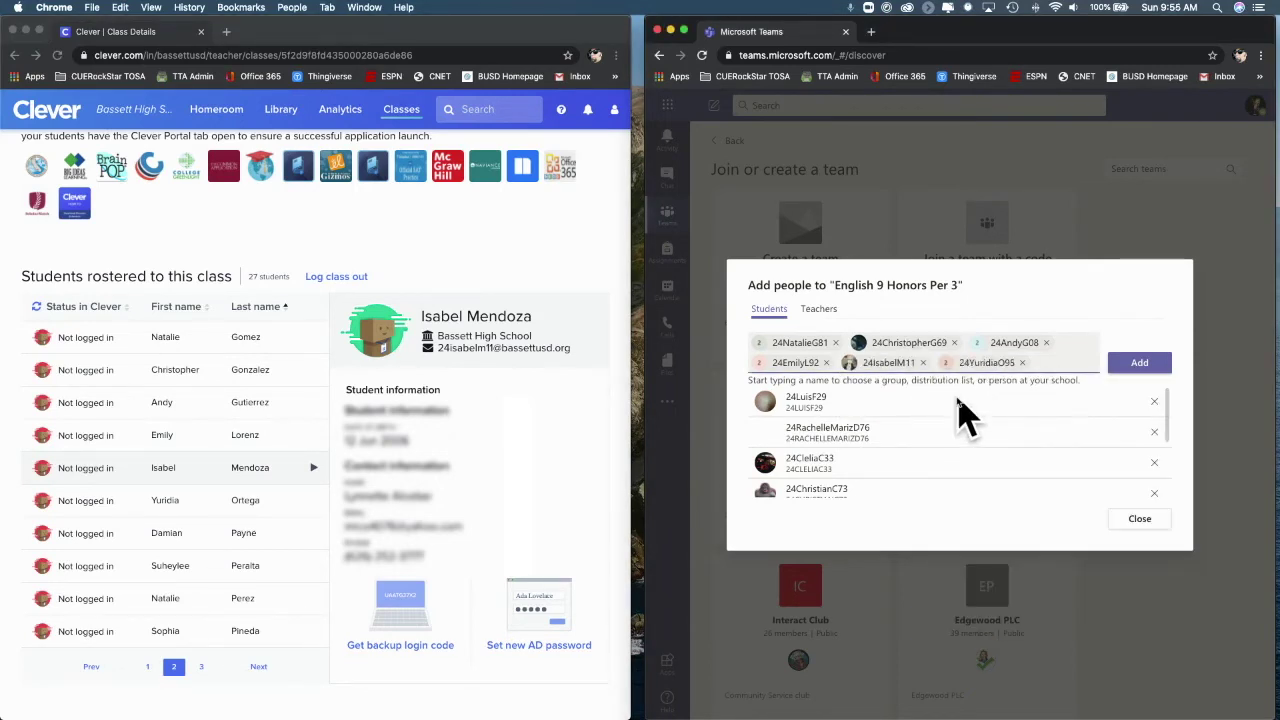
{"action": "left_click", "coordinate": [962, 402]}
{"action": "type", "text": "24damian"}
{"action": "left_click", "coordinate": [1060, 435]}
{"action": "type", "text": "24suh"}
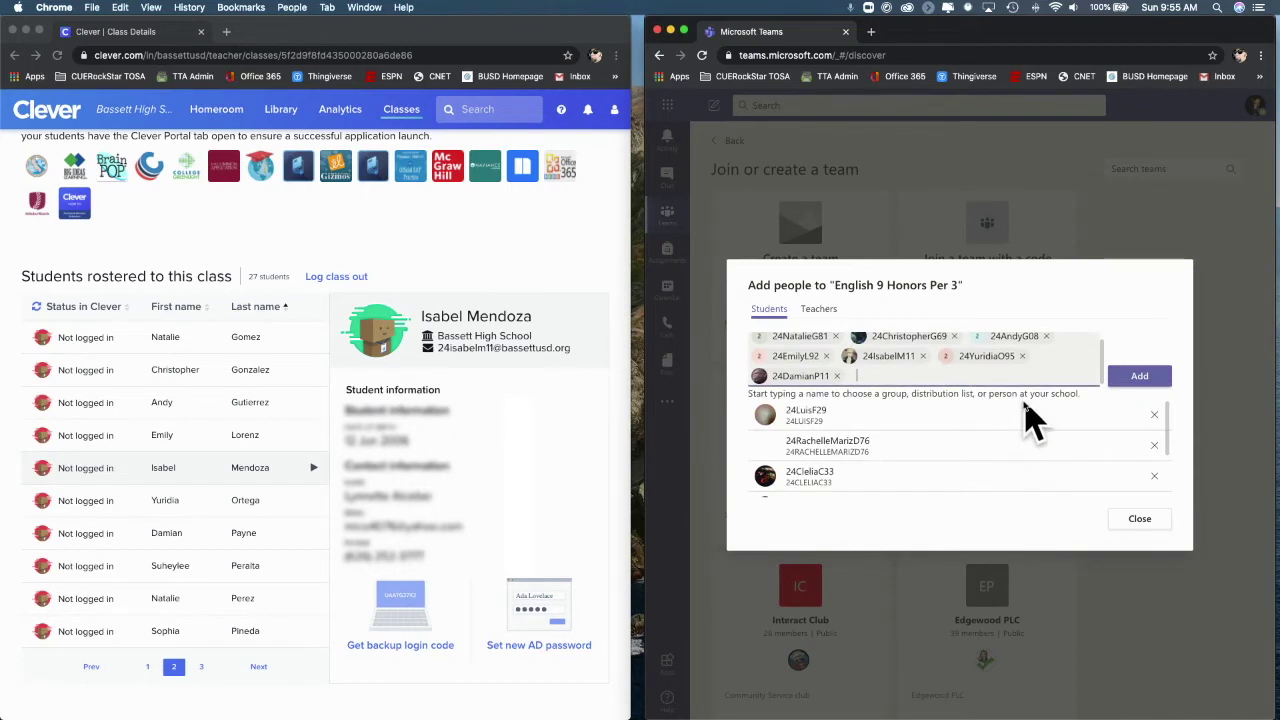
{"action": "left_click", "coordinate": [947, 402]}
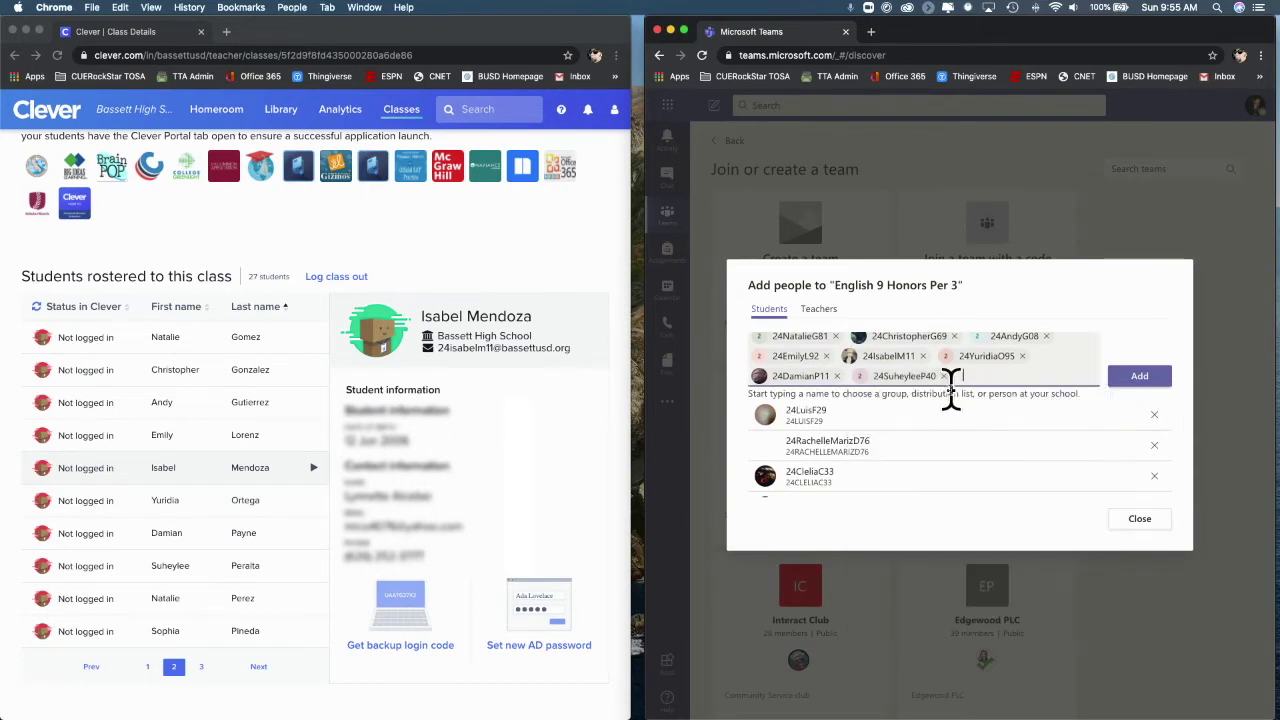
Step: Select the ninth student on roster page 2 by username and check the account against Clever
{"action": "type", "text": "24nataliep"}
{"action": "left_click", "coordinate": [1030, 420]}
{"action": "left_click", "coordinate": [257, 605]}
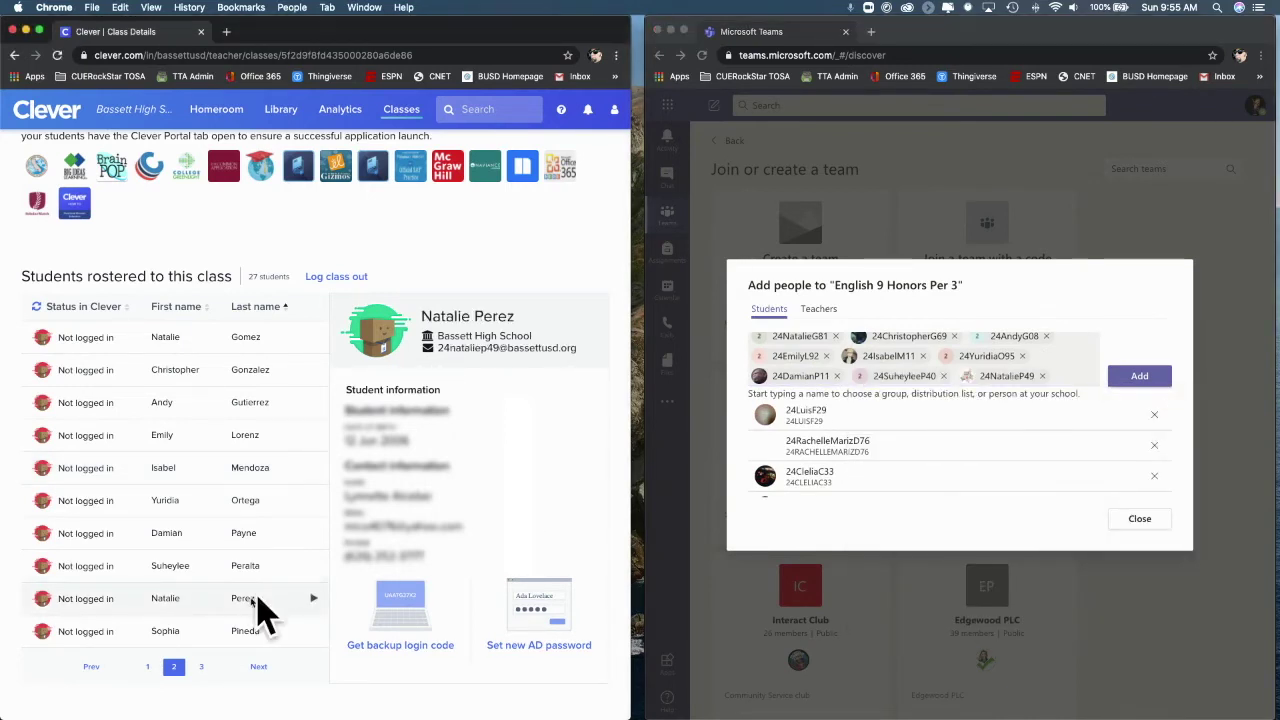
Step: Look up the tenth student on roster page 2, select the matching account and add all selected students to the team
{"action": "left_click", "coordinate": [250, 631]}
{"action": "left_click", "coordinate": [1071, 373]}
{"action": "type", "text": "24sophia"}
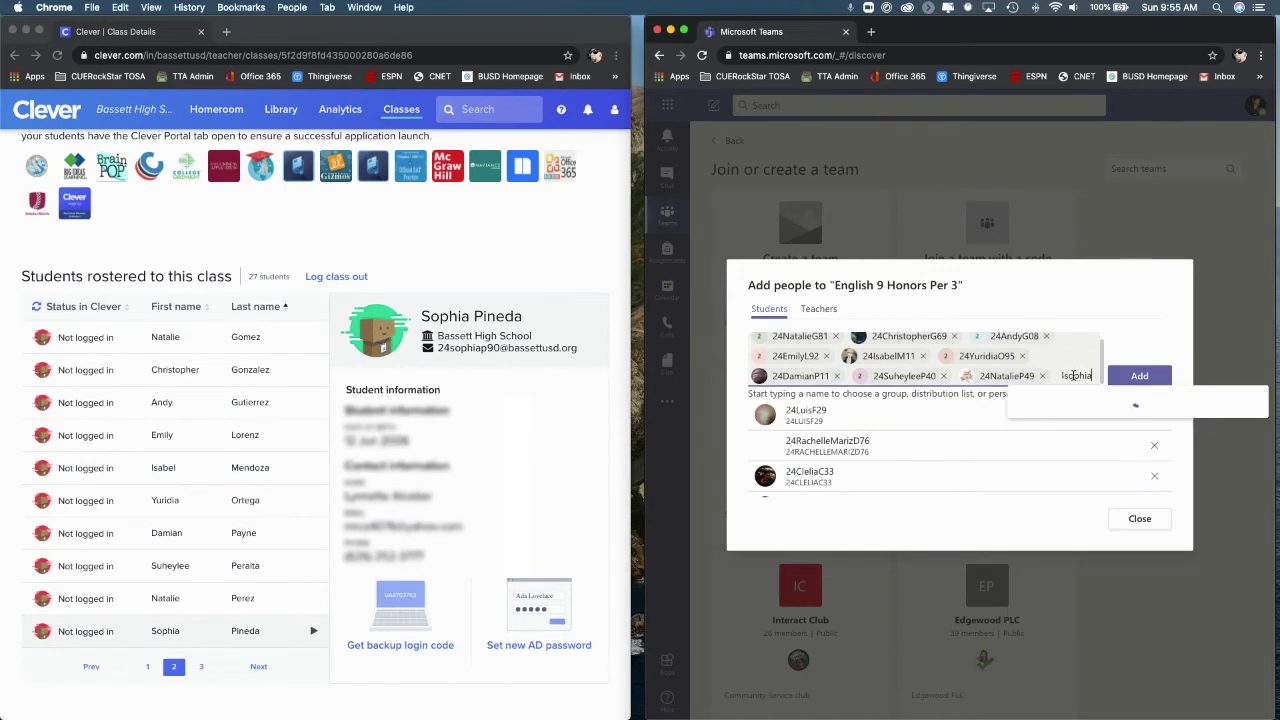
{"action": "left_click", "coordinate": [1136, 408]}
{"action": "left_click", "coordinate": [1139, 375]}
Step: Show page 3 of the Clever roster and select its first student for the team by username
{"action": "left_click", "coordinate": [201, 666]}
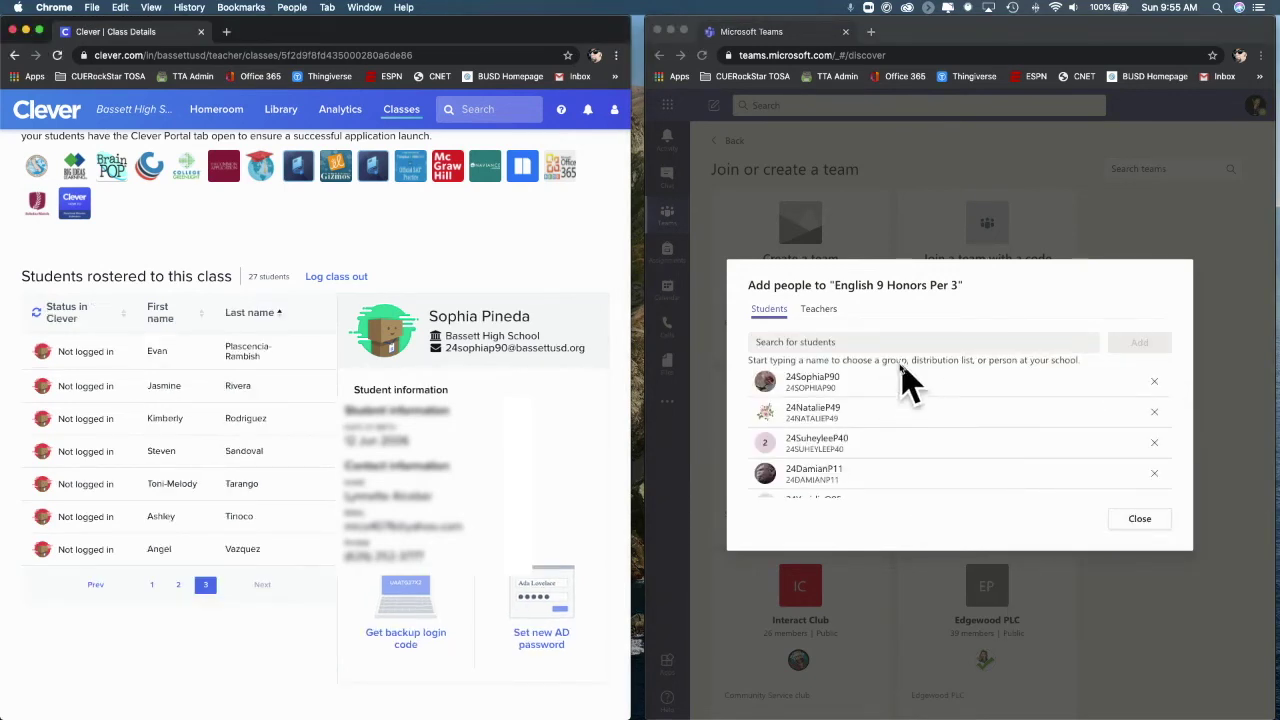
{"action": "left_click", "coordinate": [790, 342]}
{"action": "type", "text": "24evan"}
{"action": "left_click", "coordinate": [840, 374]}
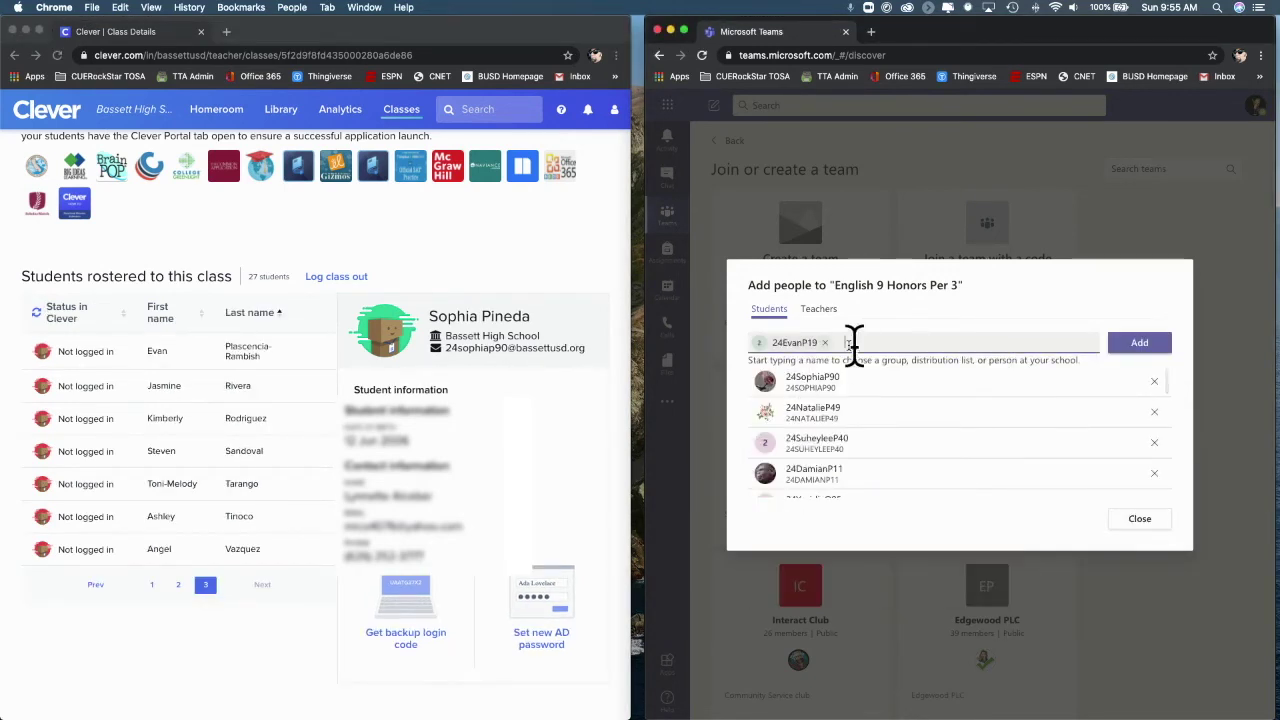
Step: Look up the second student on roster page 3 in Clever and select the account with the matching username
{"action": "left_click", "coordinate": [251, 345]}
{"action": "left_click", "coordinate": [190, 400]}
{"action": "left_click", "coordinate": [906, 350]}
{"action": "type", "text": "24jasmi"}
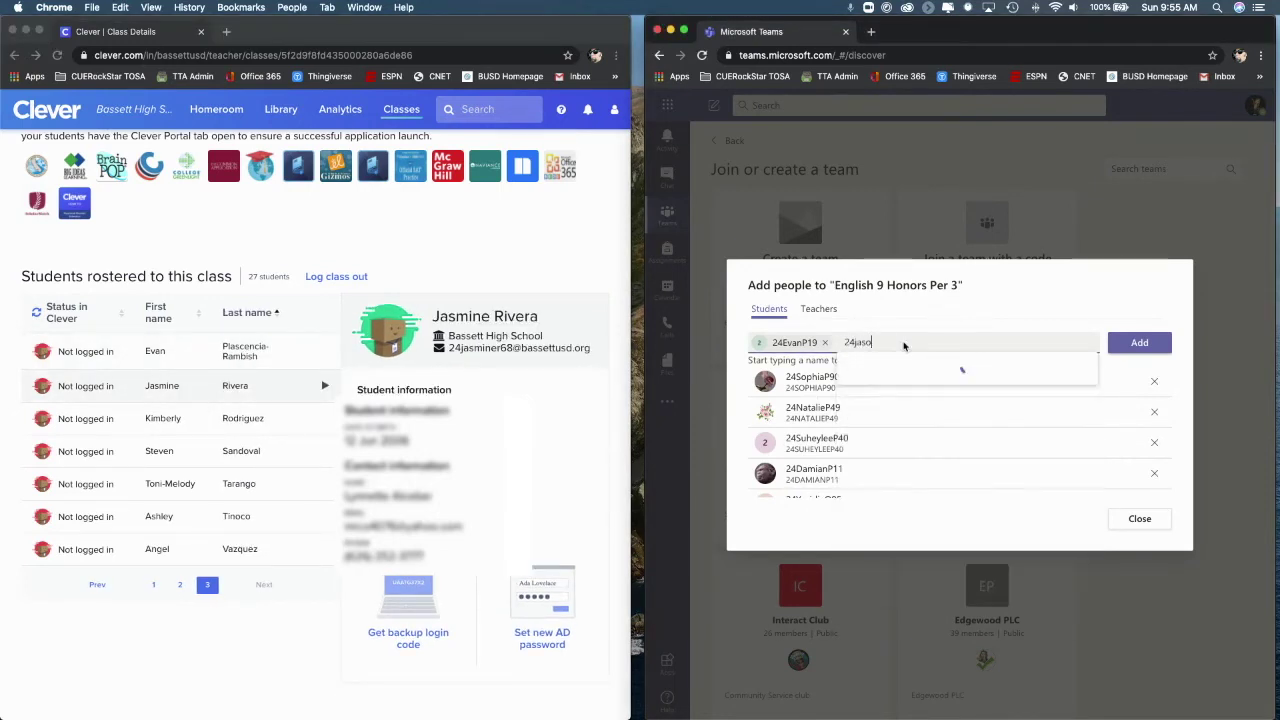
{"action": "left_click", "coordinate": [910, 413]}
Step: Select the third and fourth students on roster page 3 by username, checking the fourth student's username in Clever
{"action": "type", "text": "24kimberly"}
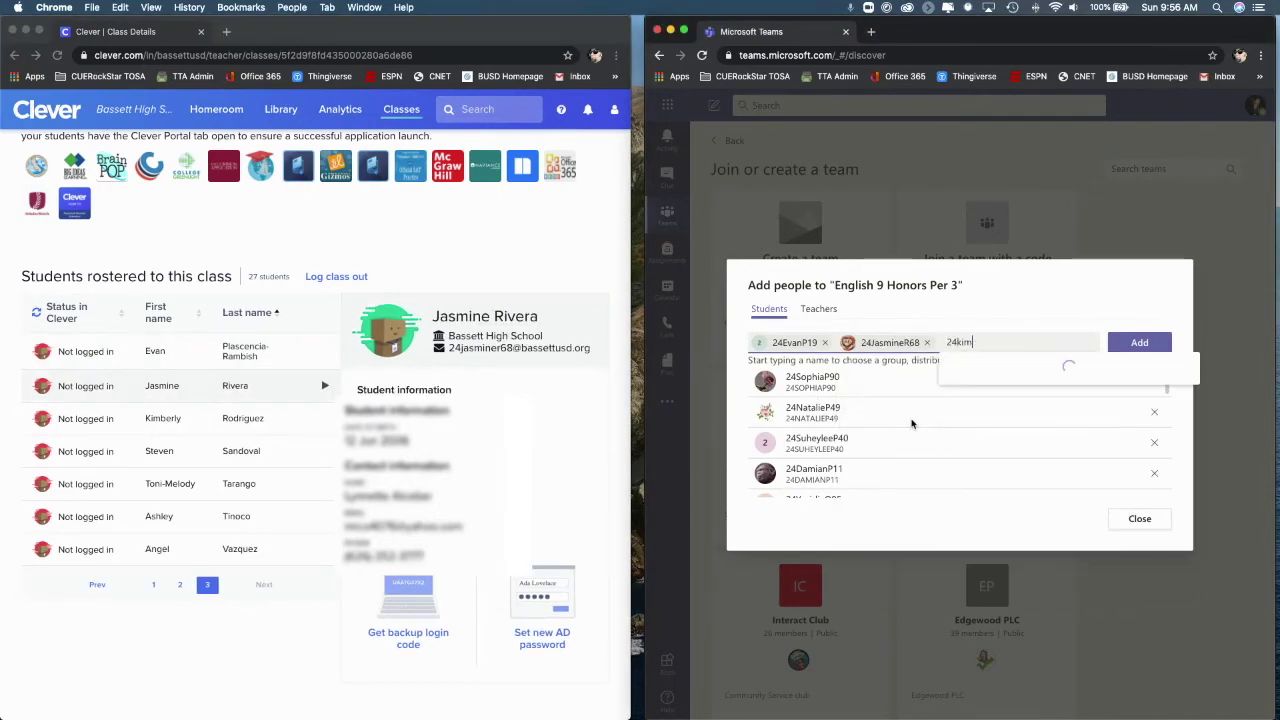
{"action": "left_click", "coordinate": [1014, 427]}
{"action": "type", "text": "24steven"}
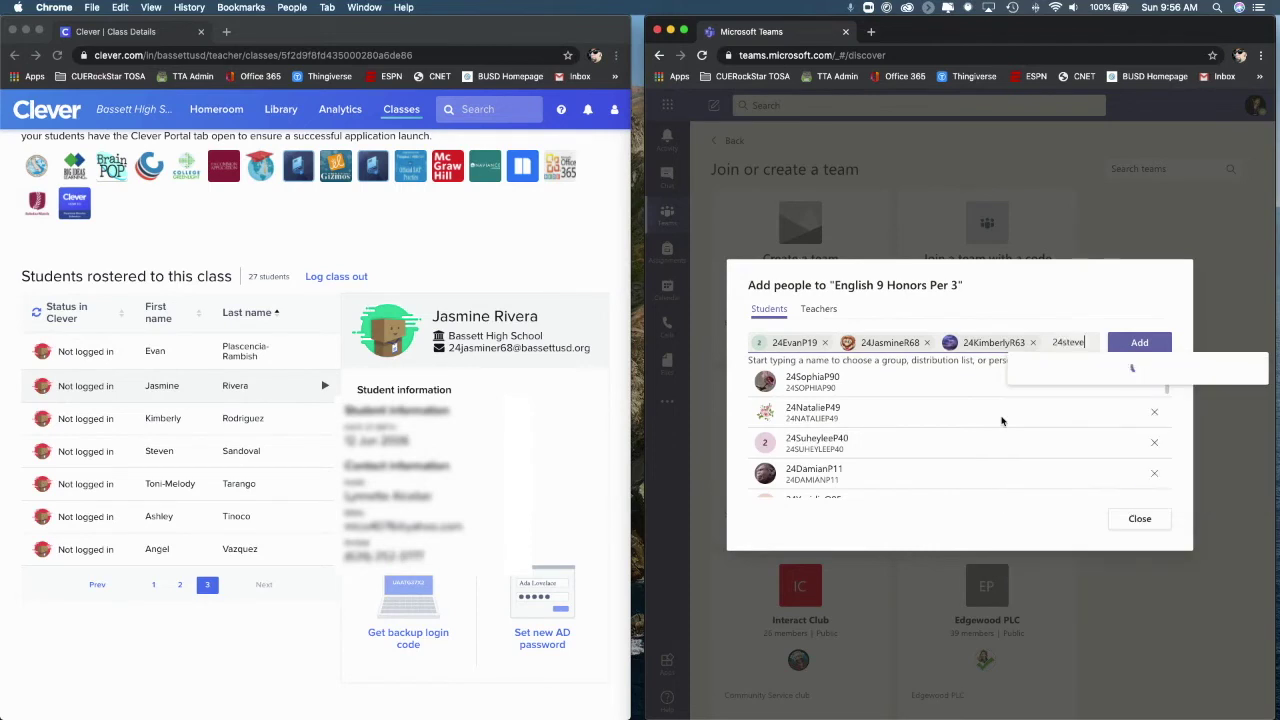
{"action": "left_click", "coordinate": [1080, 388]}
{"action": "left_click", "coordinate": [242, 450]}
Step: Look up the fifth student on roster page 3, correct the search to the first part of the hyphenated username, and select that account
{"action": "left_click", "coordinate": [240, 483]}
{"action": "left_click", "coordinate": [1020, 352]}
{"action": "type", "text": "24melody"}
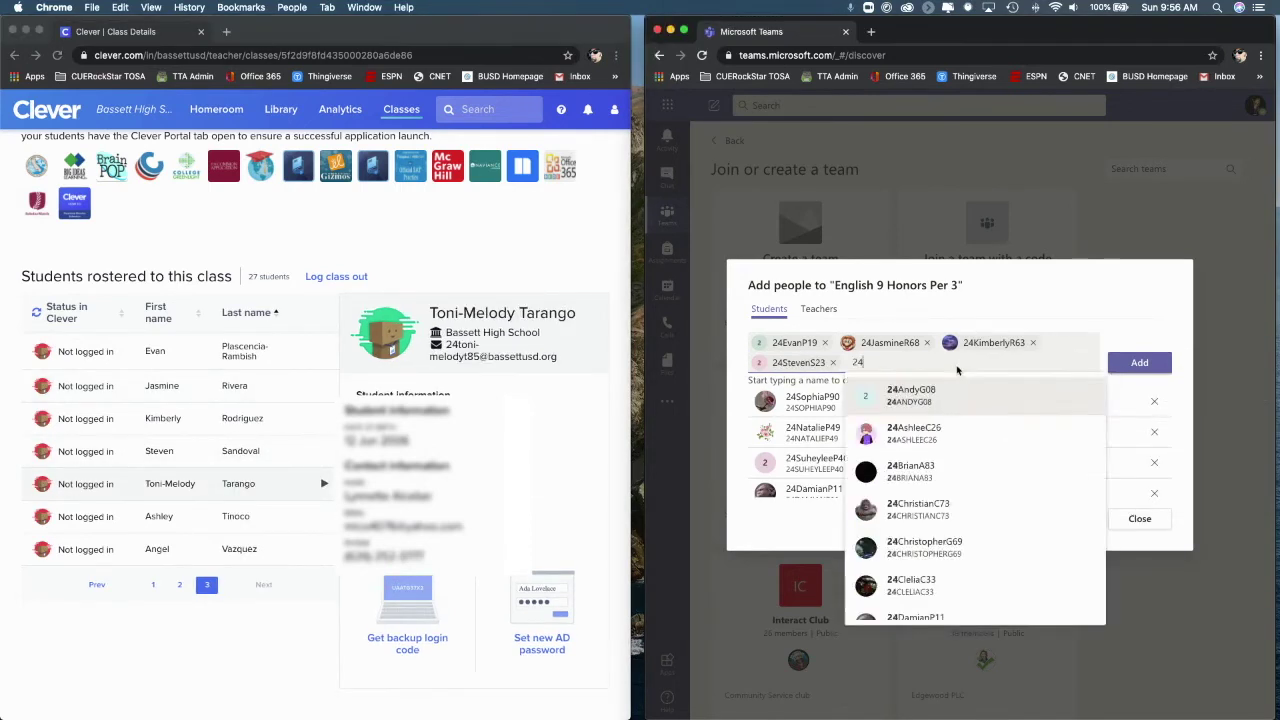
{"action": "key", "text": "BackSpace"}
{"action": "key", "text": "BackSpace"}
{"action": "key", "text": "BackSpace"}
{"action": "key", "text": "BackSpace"}
{"action": "key", "text": "BackSpace"}
{"action": "key", "text": "BackSpace"}
{"action": "type", "text": "toni"}
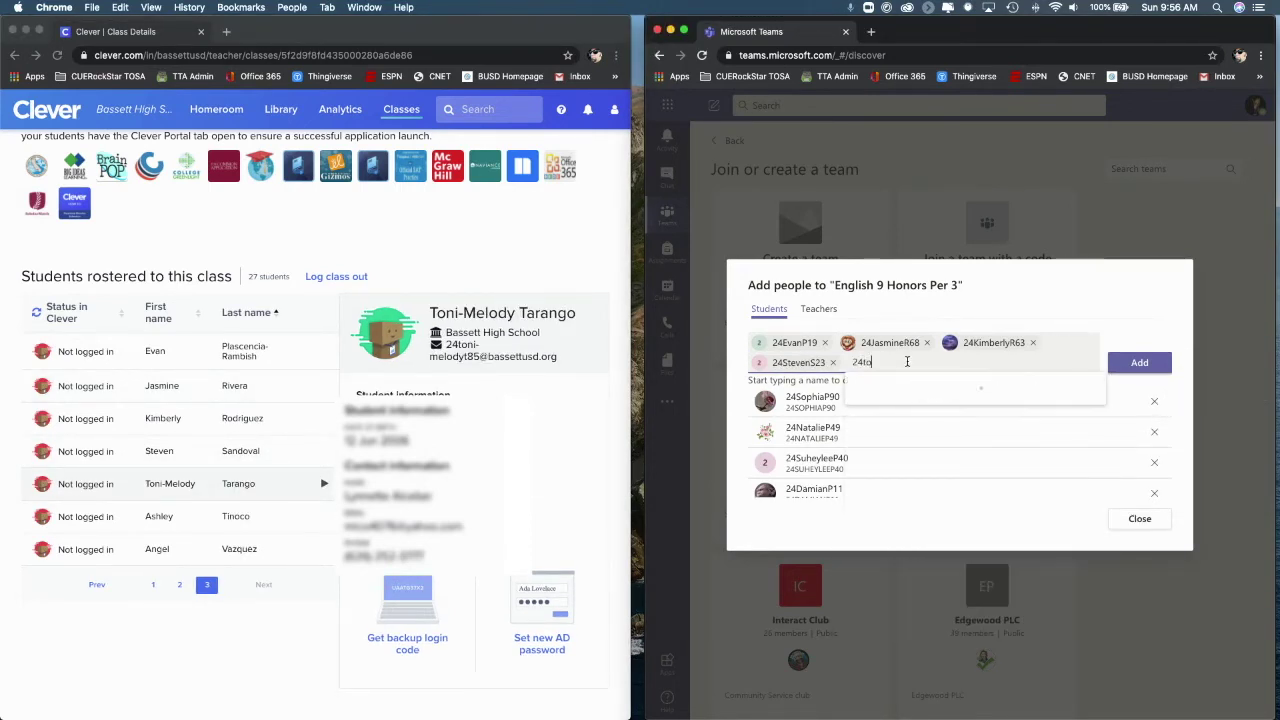
{"action": "left_click", "coordinate": [920, 388]}
Step: Select the sixth student on roster page 3 by username and check the account against Clever
{"action": "type", "text": "24ashleyt"}
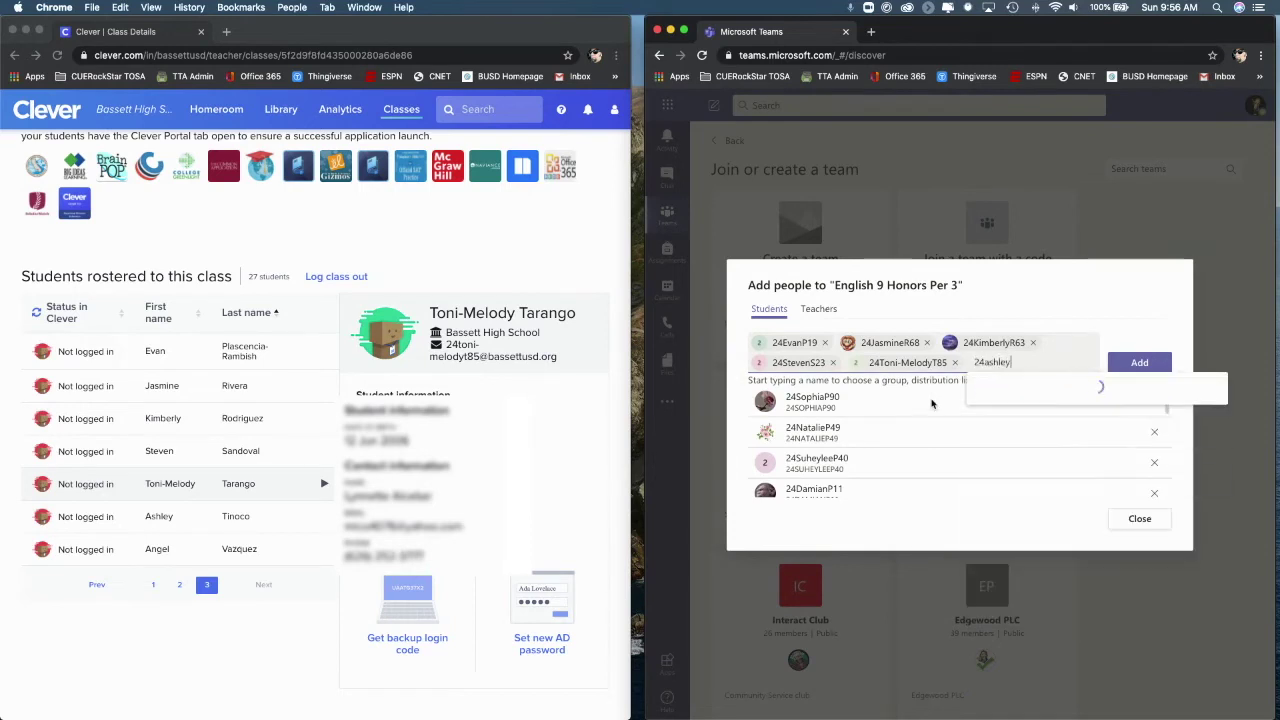
{"action": "left_click", "coordinate": [1030, 416]}
{"action": "left_click", "coordinate": [162, 516]}
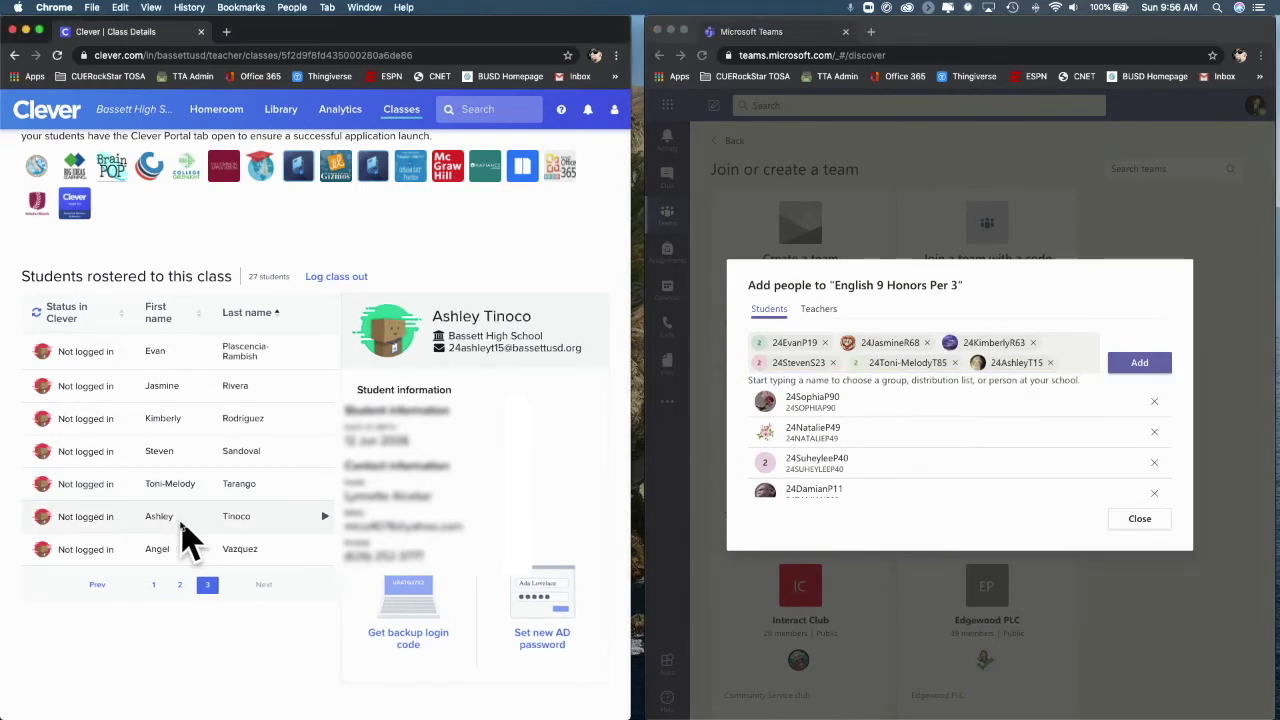
Step: Look up the seventh student on roster page 3, select the matching account and add all selected students to the team
{"action": "left_click", "coordinate": [230, 550]}
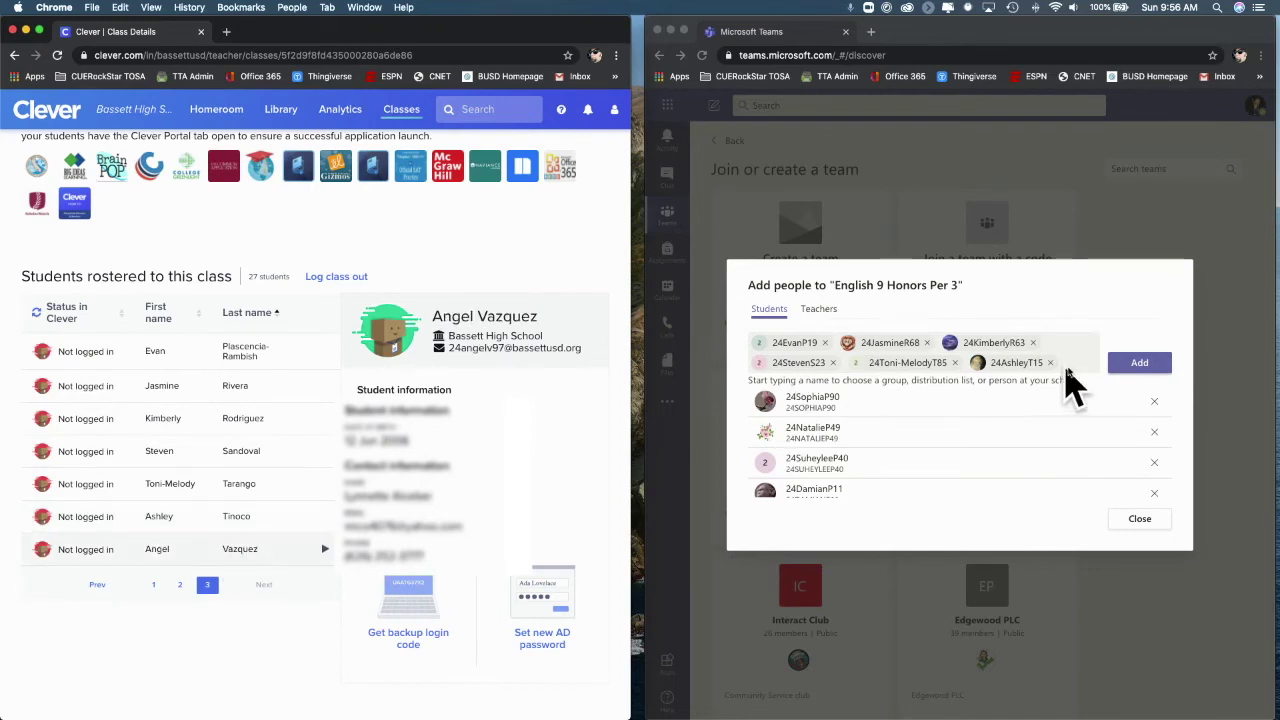
{"action": "left_click", "coordinate": [1068, 370]}
{"action": "type", "text": "24"}
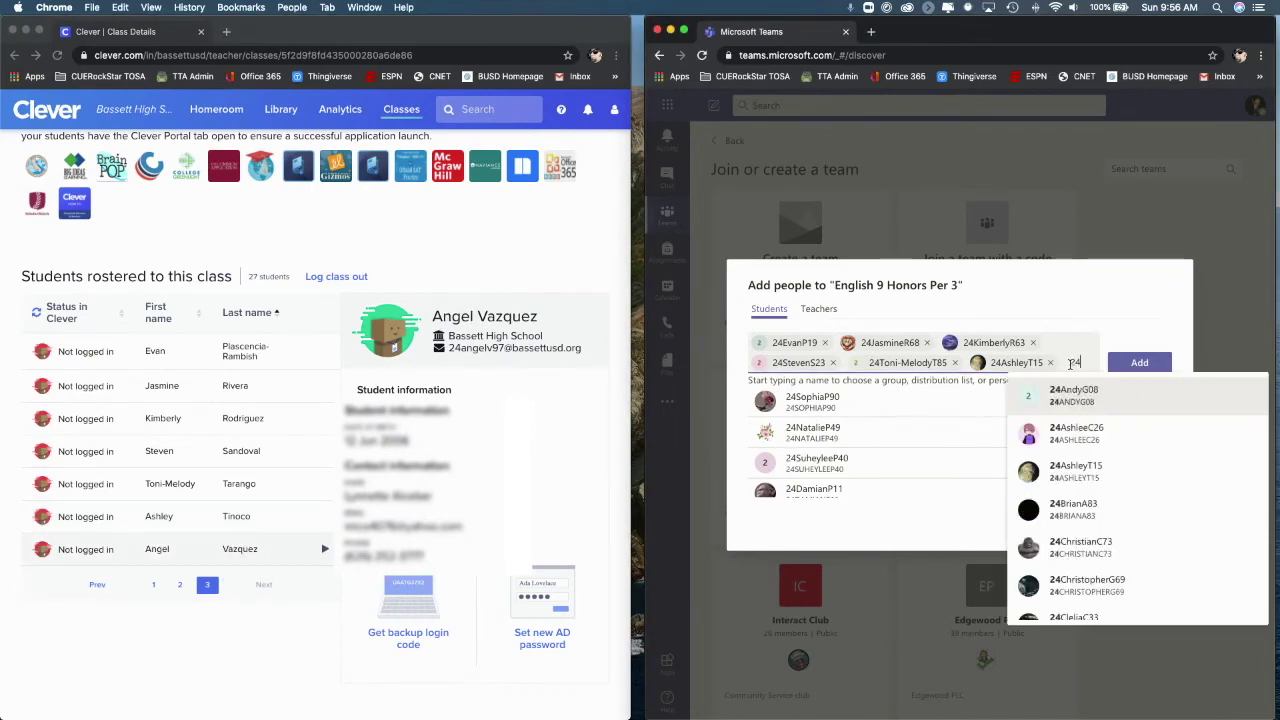
{"action": "type", "text": "angelv"}
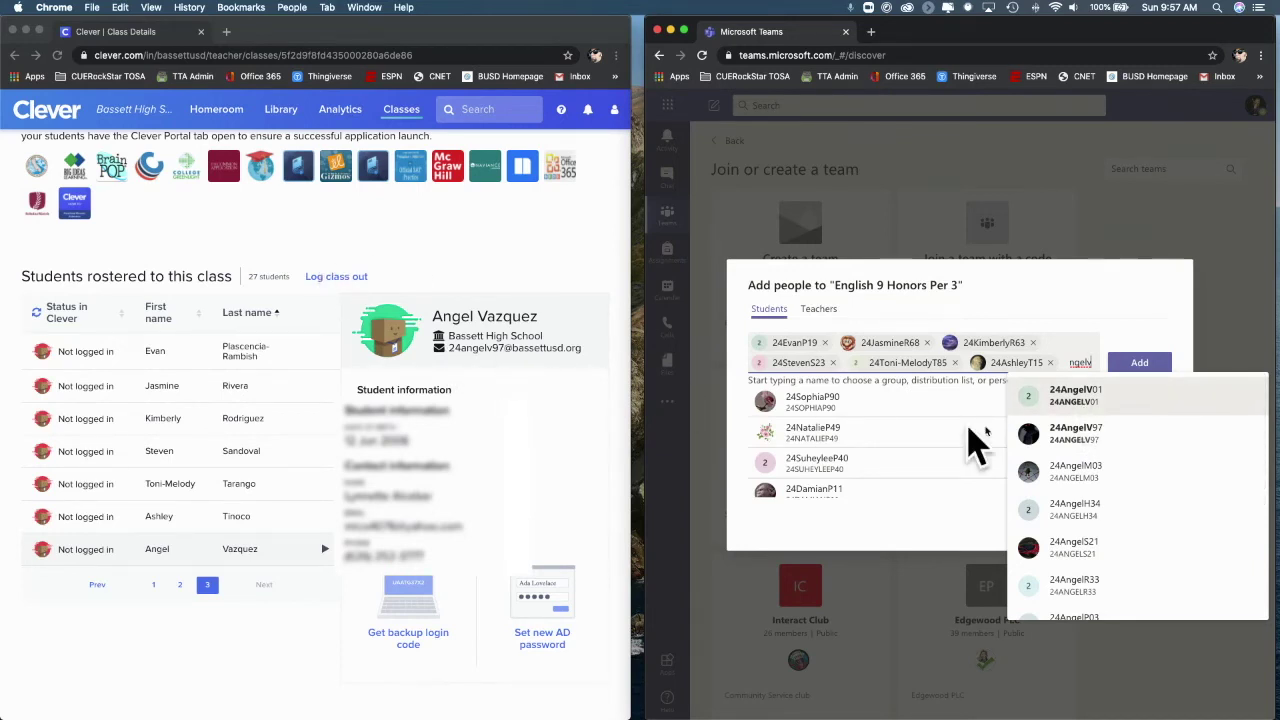
{"action": "left_click", "coordinate": [1086, 434]}
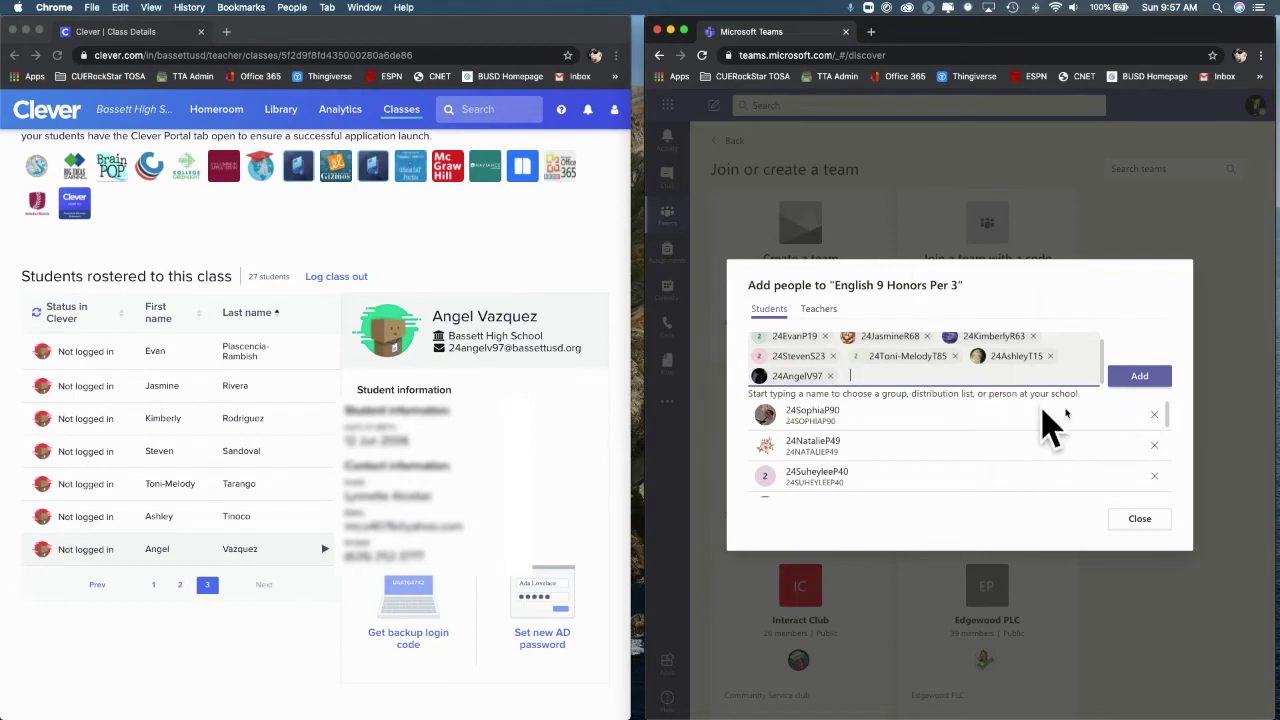
{"action": "left_click", "coordinate": [1140, 378]}
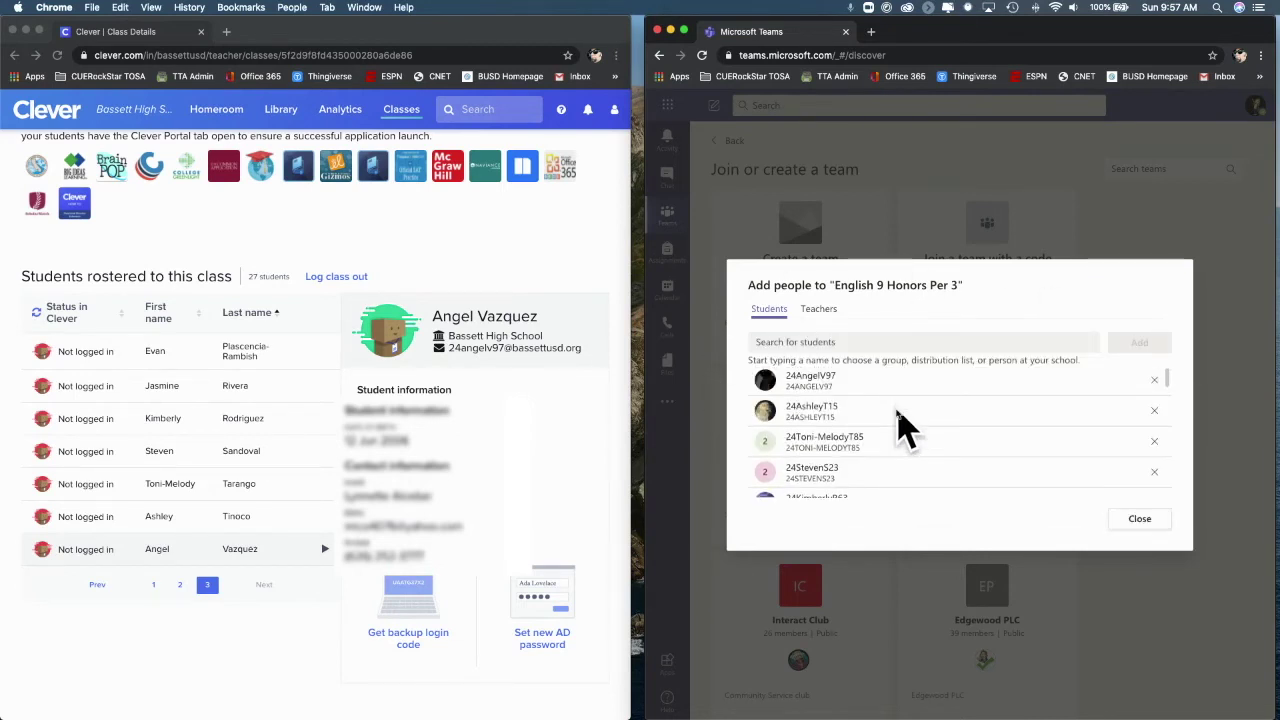
Step: Finish adding people to the English 9 Honors Per 3 team and return to the overview of all teams
{"action": "left_click", "coordinate": [1135, 520]}
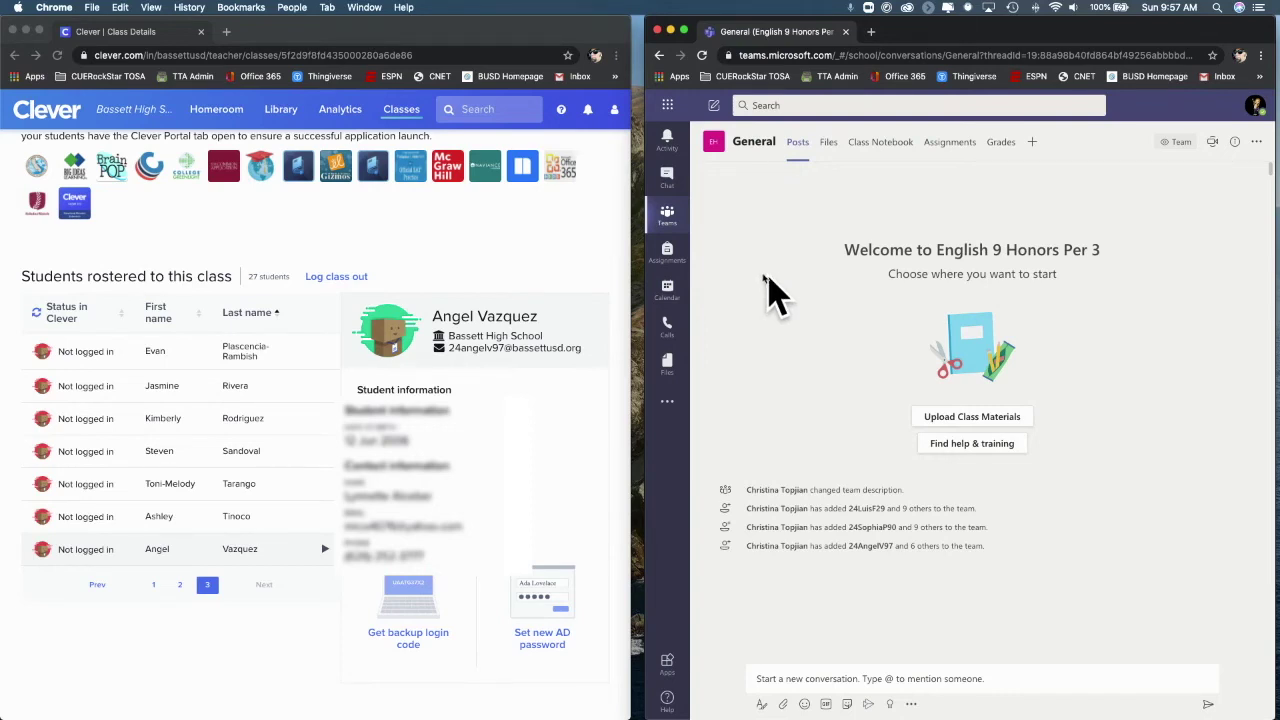
{"action": "left_click", "coordinate": [728, 147]}
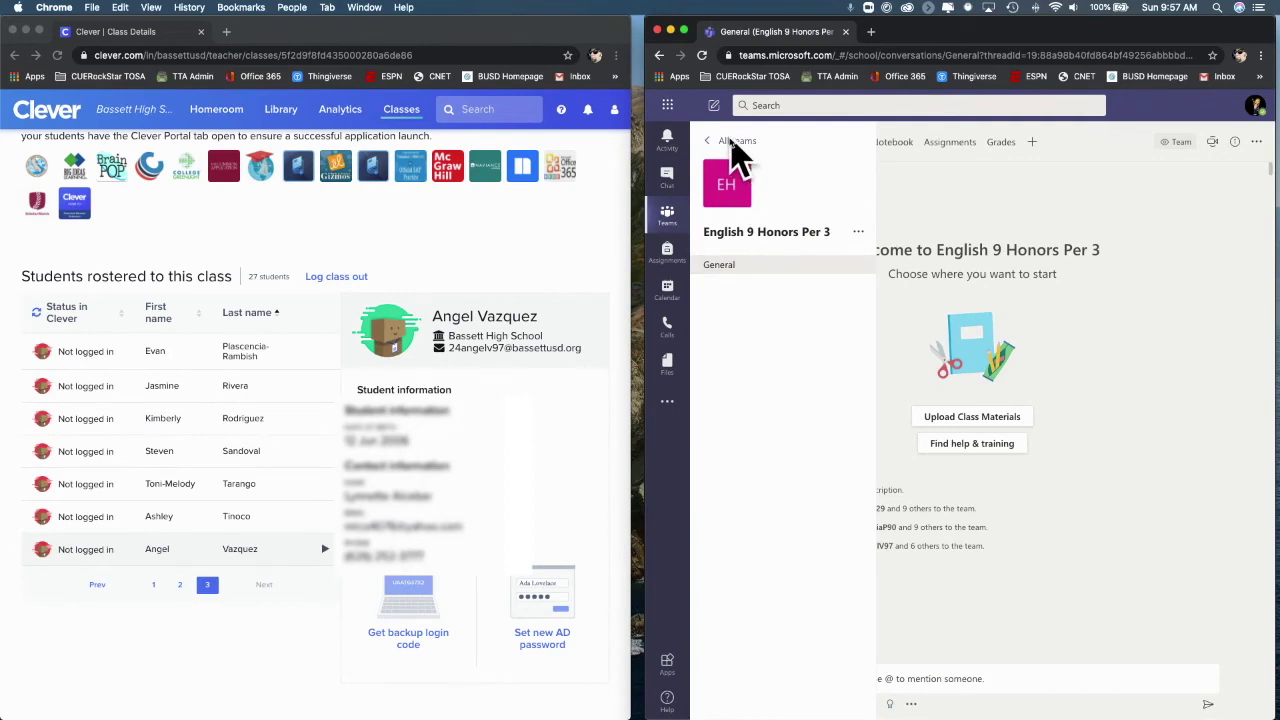
{"action": "left_click", "coordinate": [729, 140]}
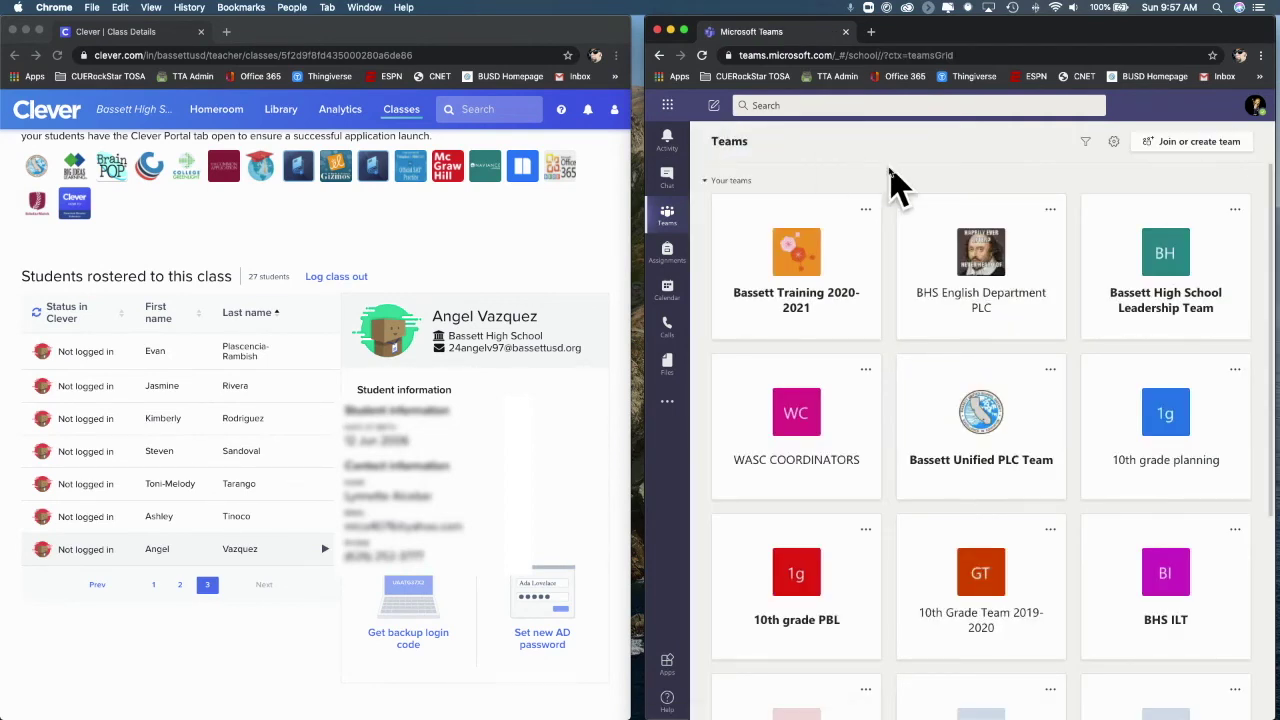